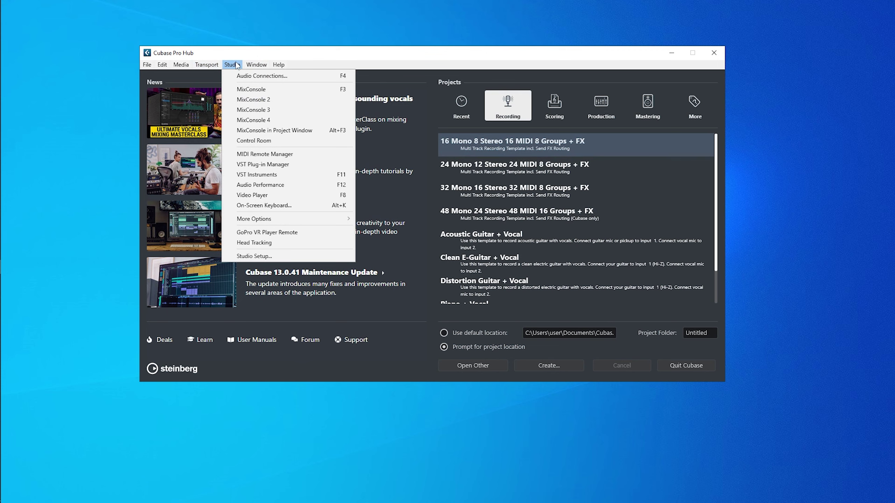
Step: Set the ASIO driver to Audient USB Audio ASIO Driver in Studio Setup and confirm the driver switch
click(254, 256)
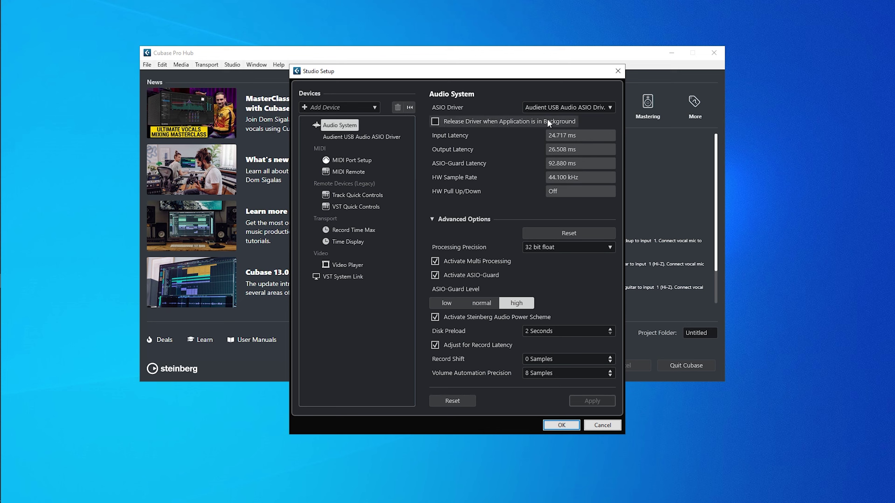
click(552, 108)
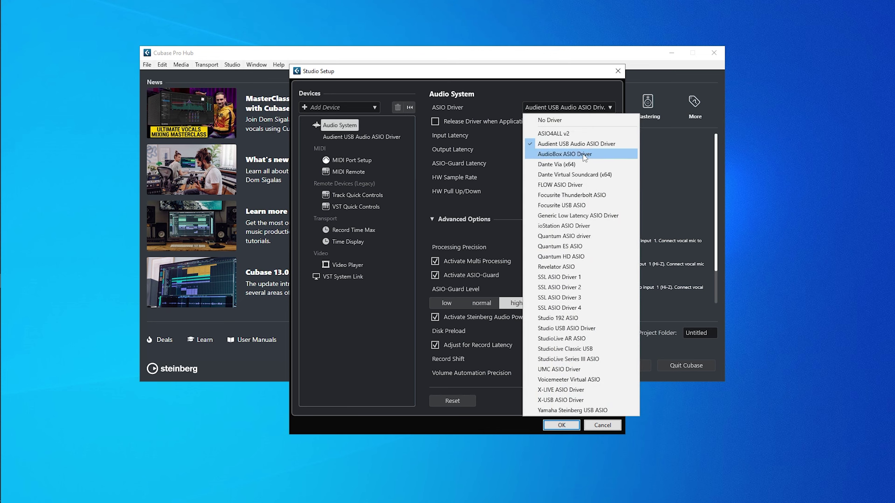
click(547, 148)
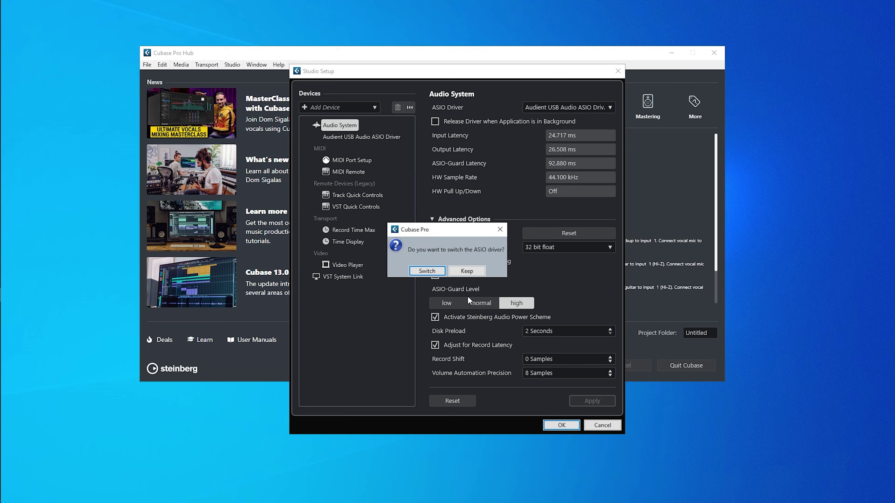
click(429, 272)
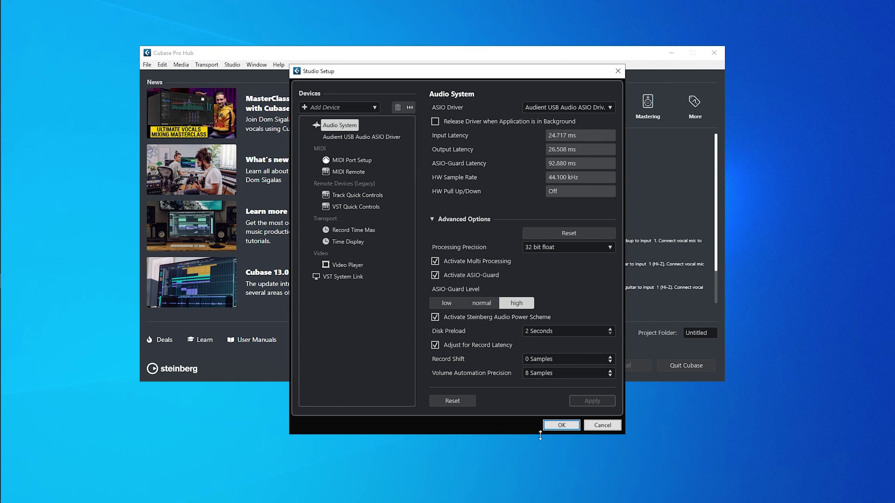
click(562, 424)
Step: Add two mono input buses in the Audio Connections
click(231, 65)
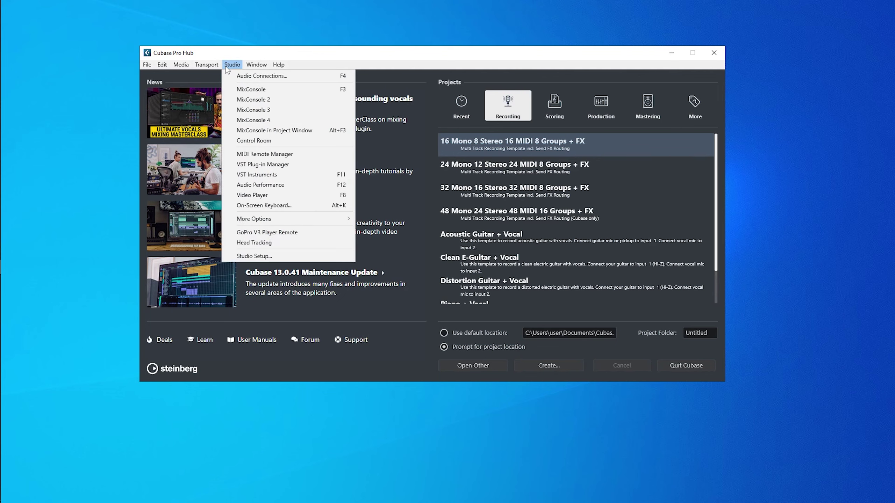
click(241, 79)
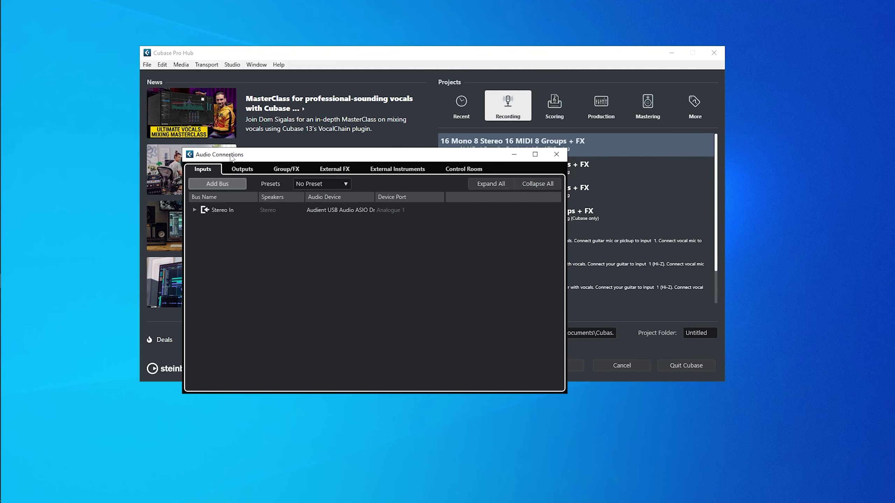
drag(231, 156, 289, 145)
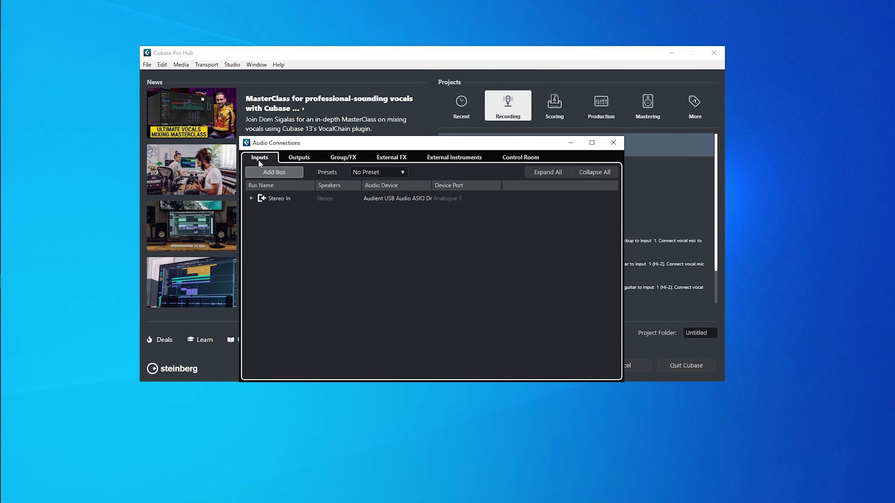
click(251, 198)
click(251, 199)
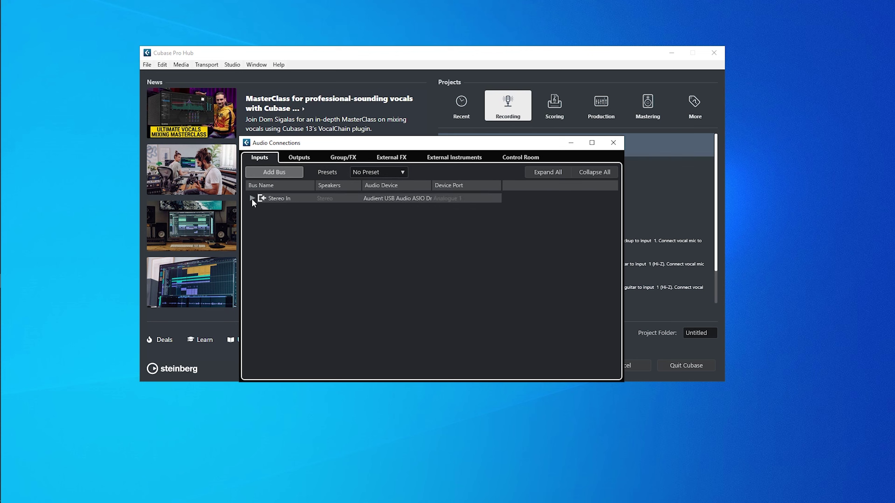
right_click(263, 226)
mouse_move(286, 246)
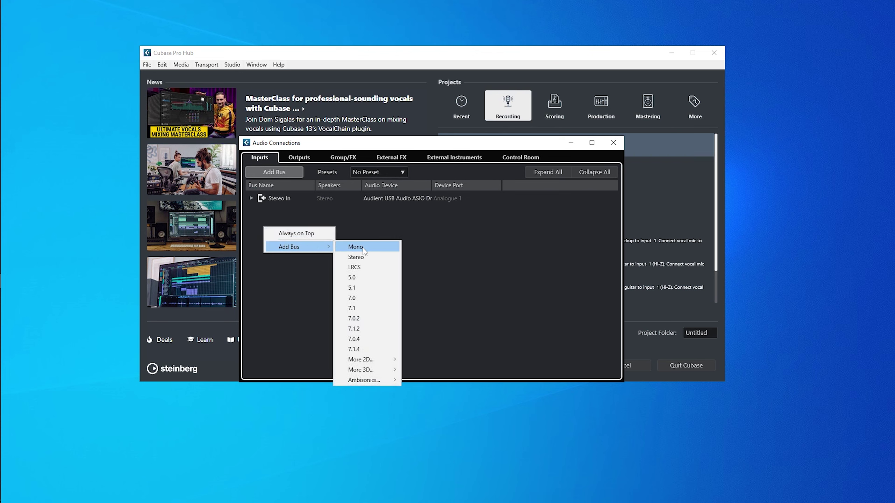
click(361, 245)
right_click(281, 260)
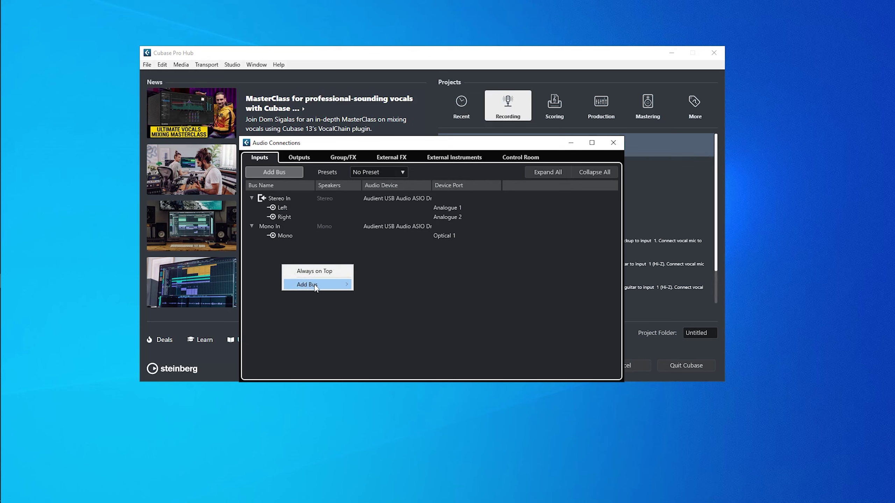
mouse_move(310, 283)
click(375, 283)
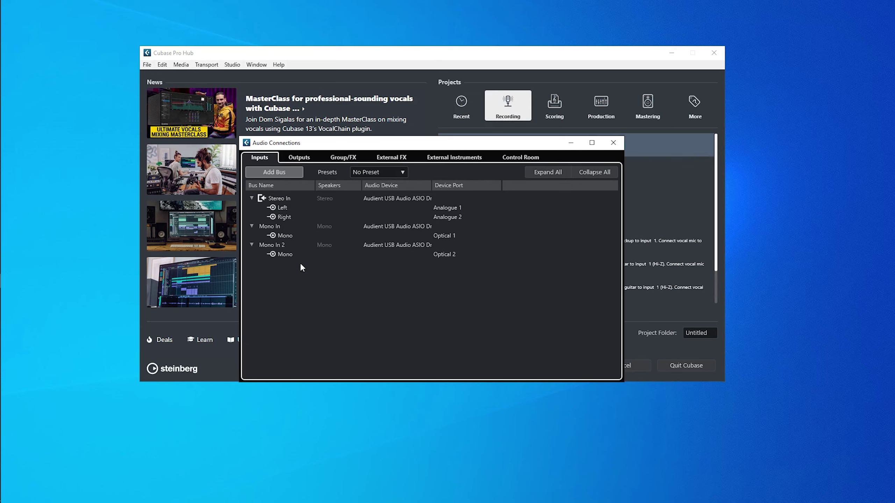
Step: Assign the Mono In bus to device port Analogue 1 and the Mono In 2 bus to Analogue 2, then close Audio Connections
click(445, 235)
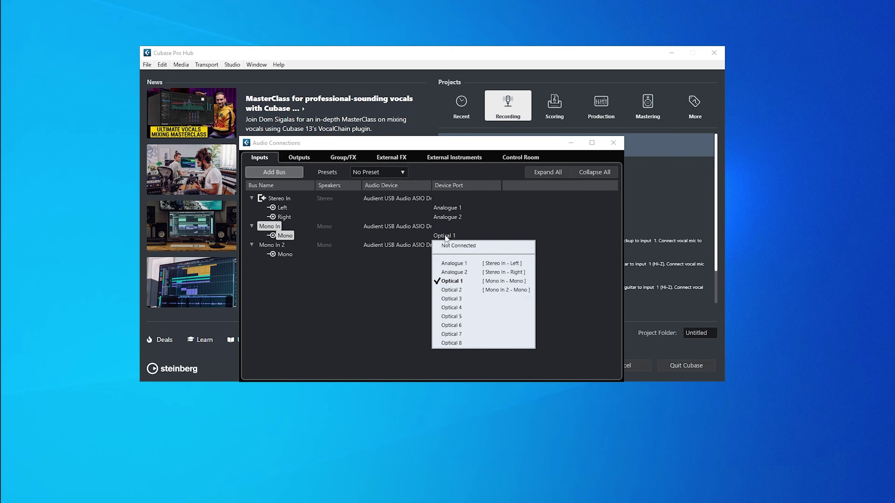
click(460, 263)
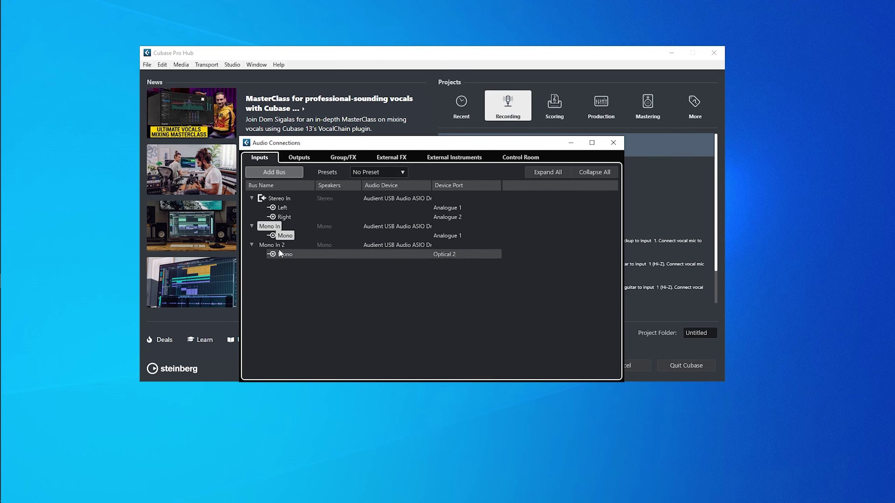
click(451, 255)
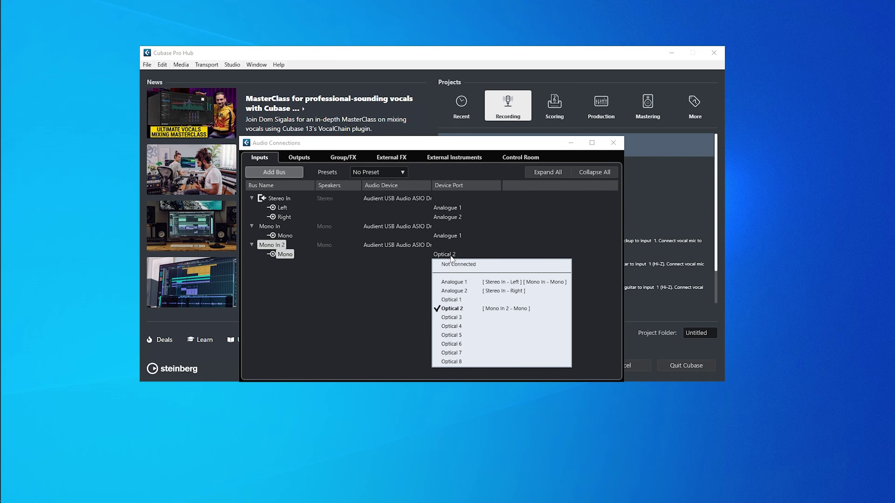
click(454, 292)
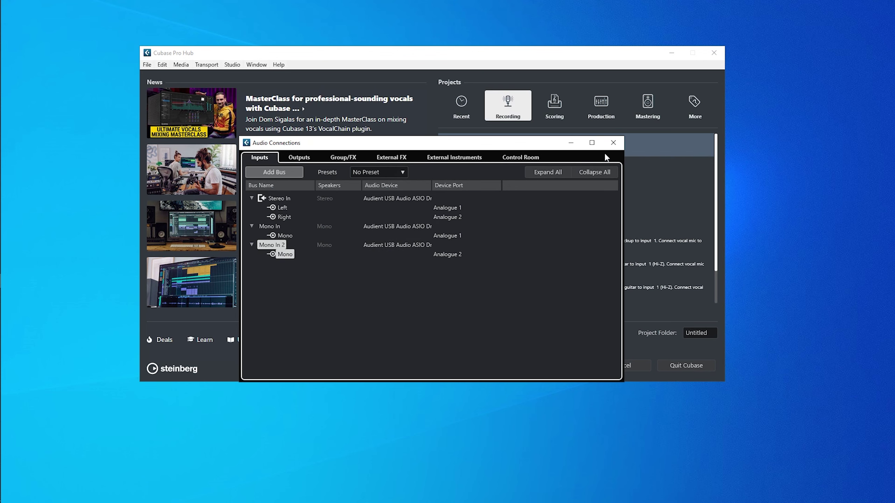
click(613, 143)
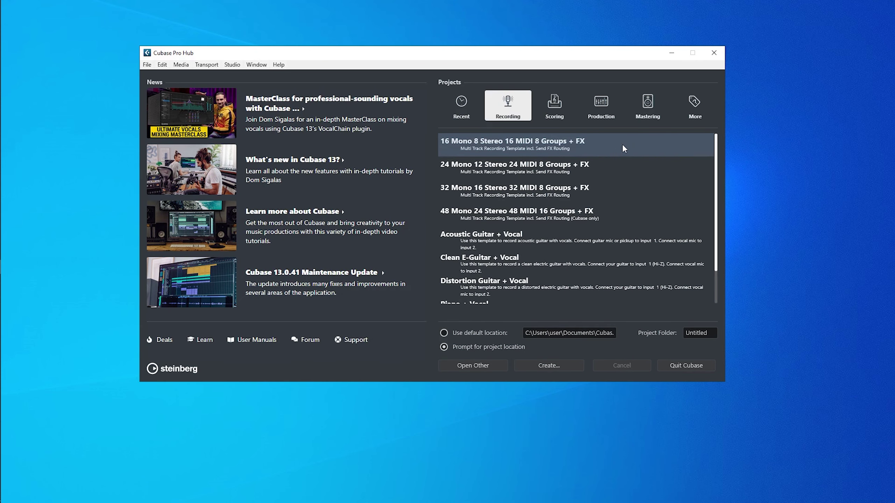
Step: Start a project from the Empty template and create a folder named "project test" inside D:\2. Project
click(687, 105)
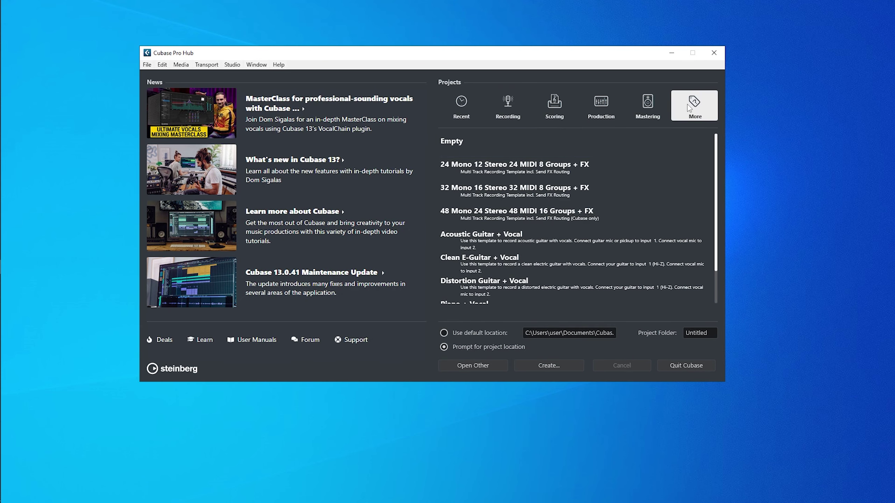
double_click(472, 142)
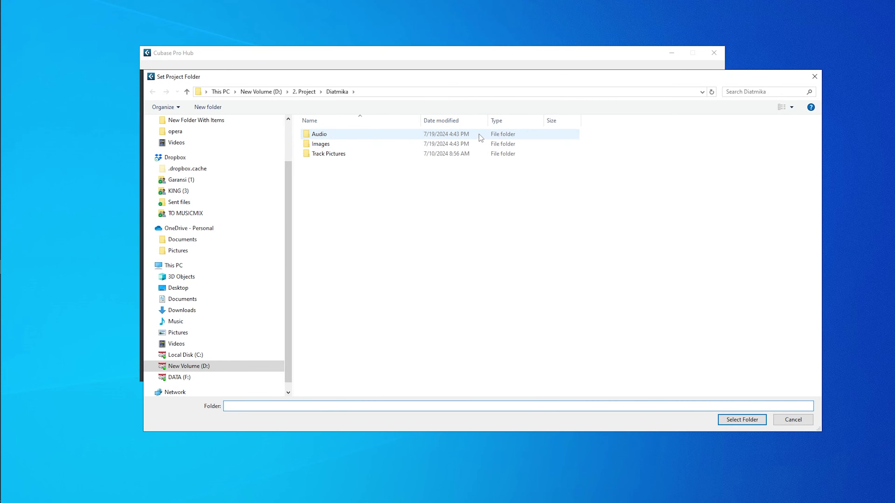
click(176, 366)
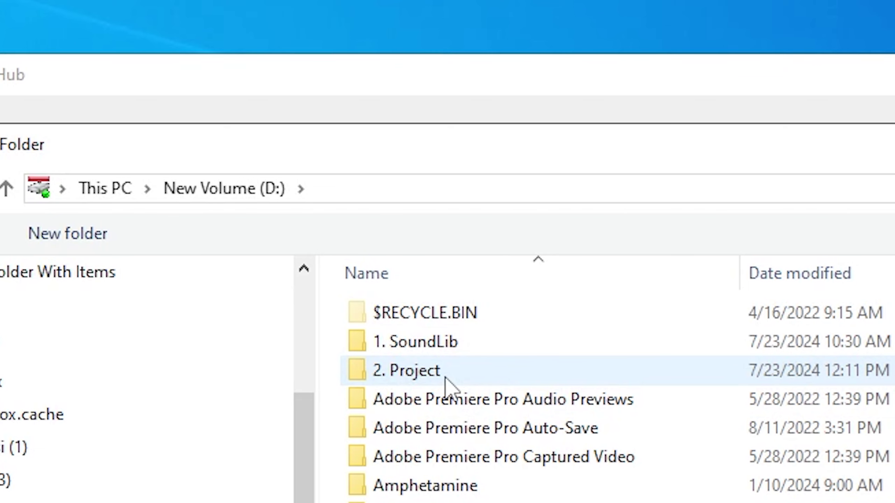
double_click(444, 377)
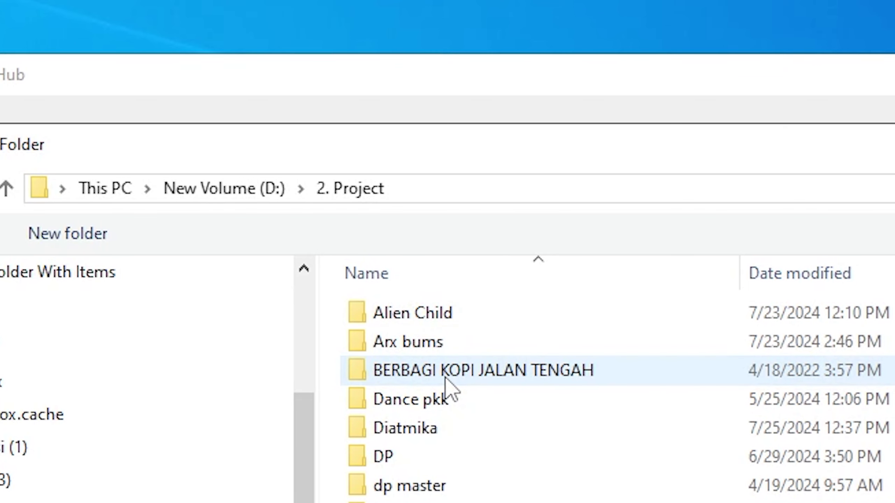
click(24, 236)
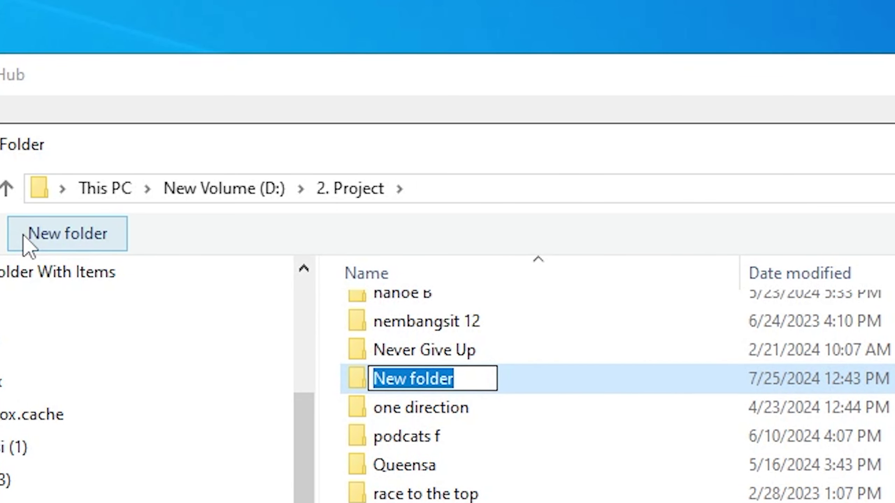
text(proje)
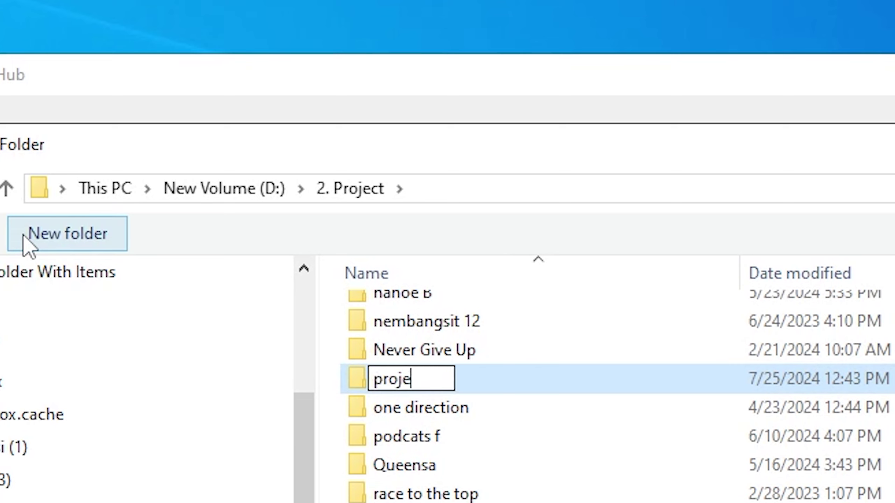
text(ct test)
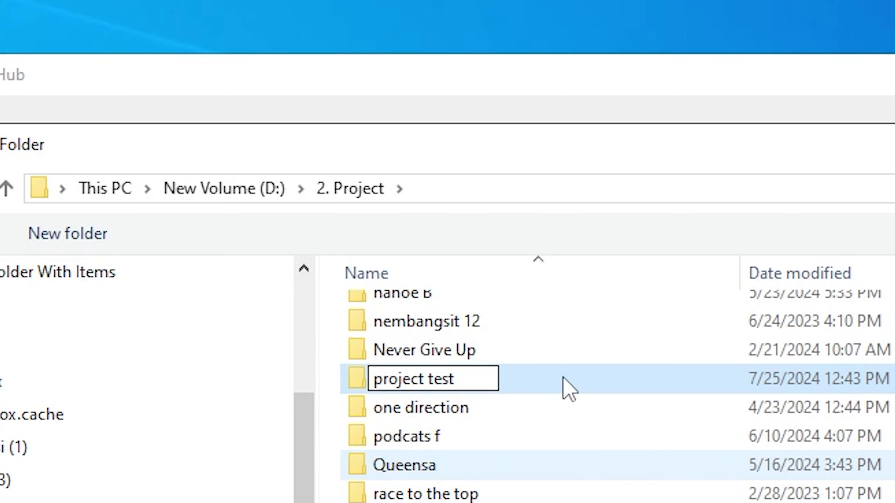
click(563, 389)
Step: Choose the "project test" folder as the location of the new project
click(457, 386)
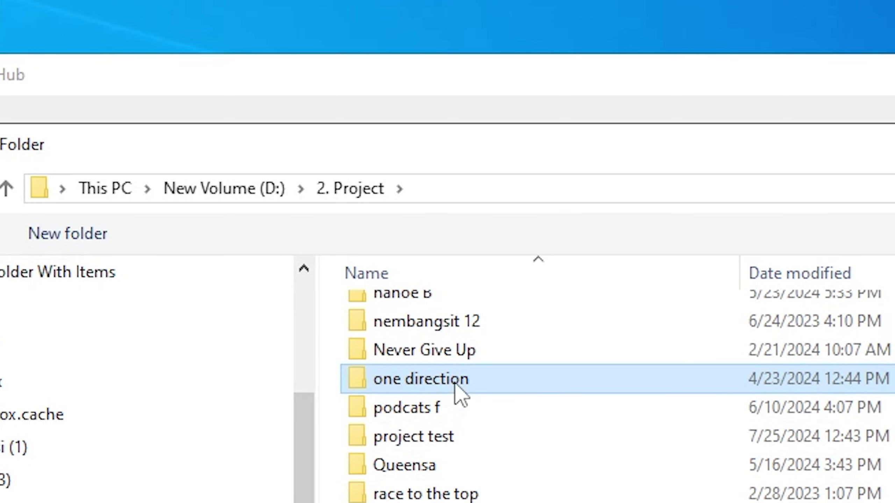
click(451, 445)
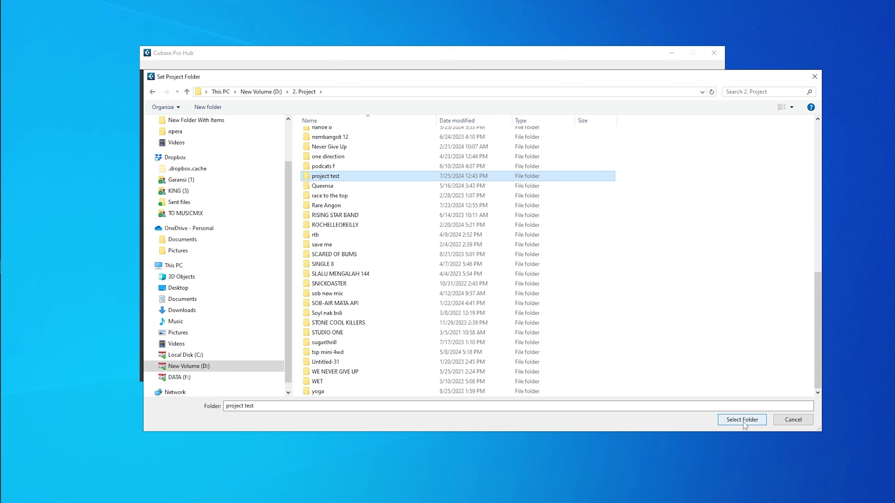
click(742, 420)
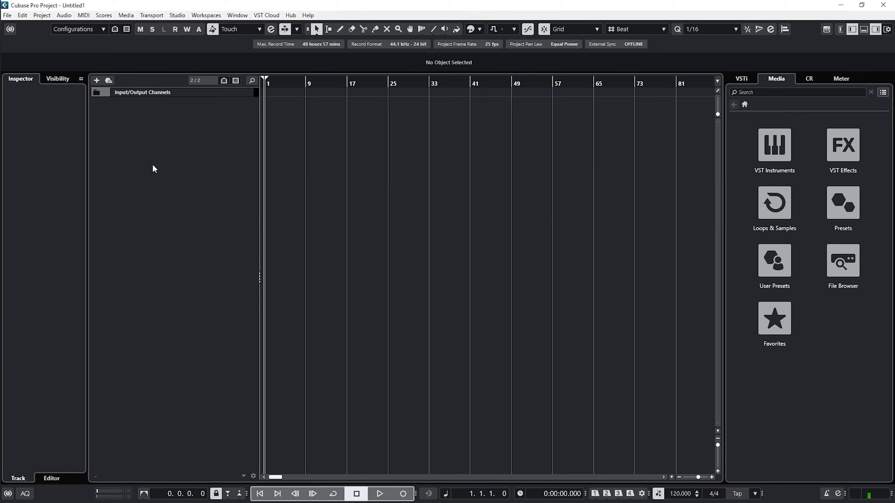
Step: Add one instrument track that uses HALion 6, with All MIDI Inputs and Stereo Out
right_click(146, 124)
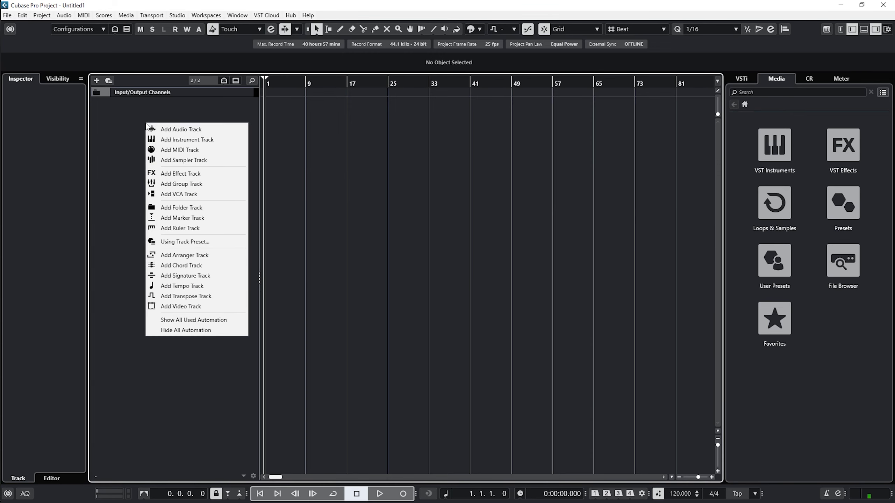
click(177, 140)
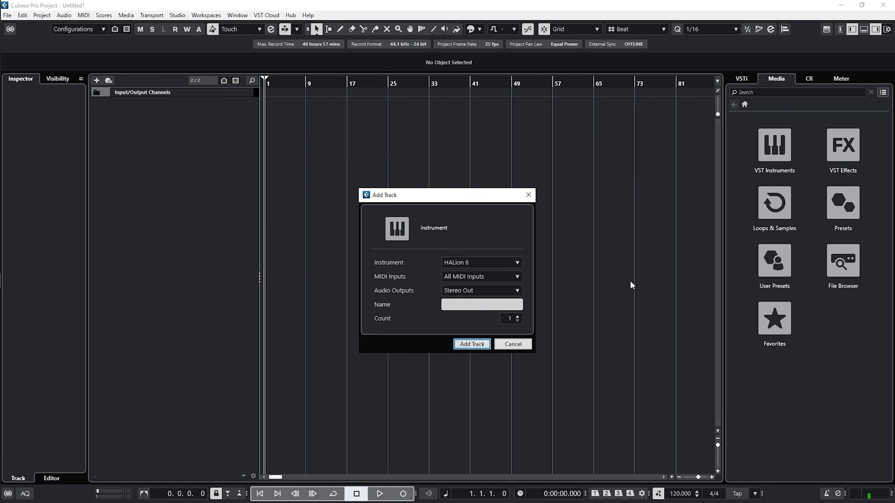
click(498, 263)
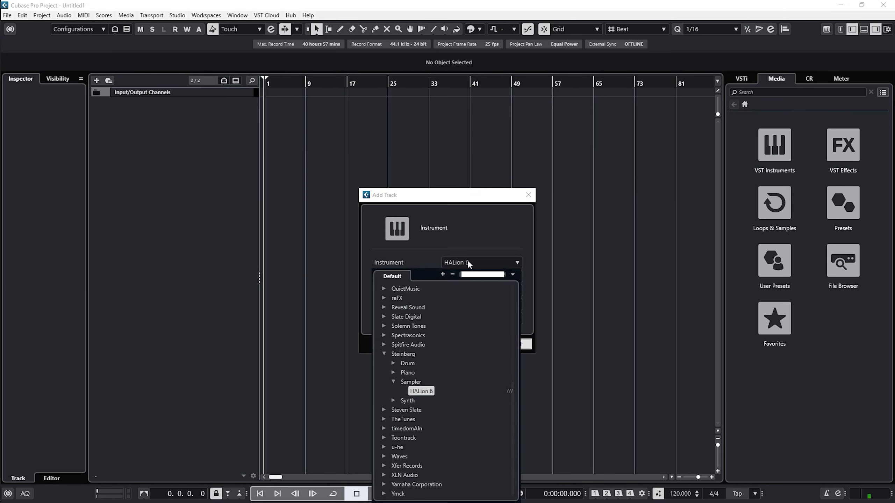
click(426, 391)
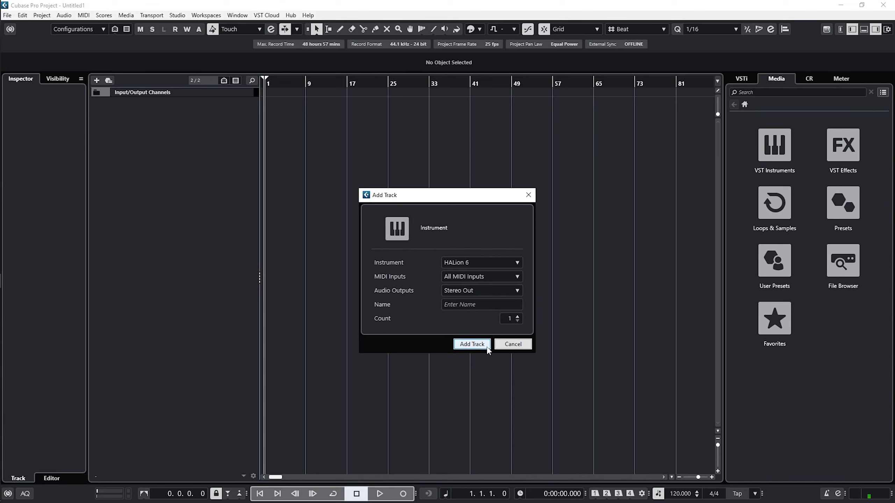
click(475, 345)
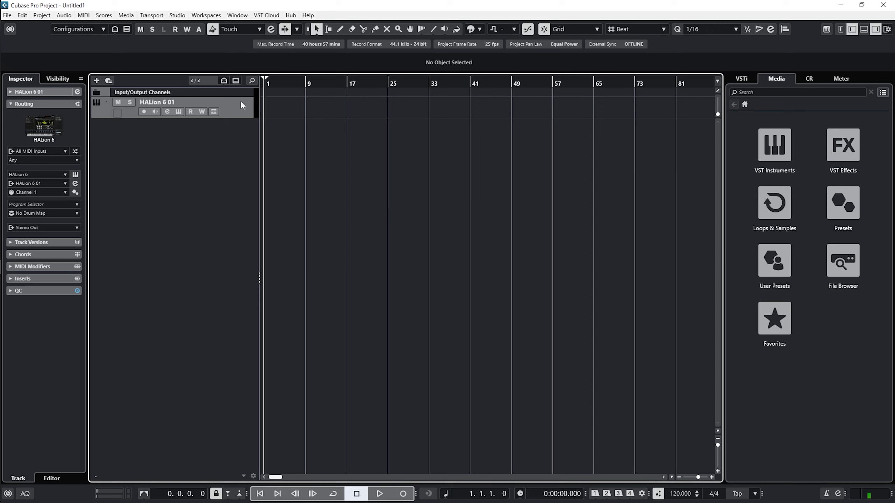
Step: Open the track's HALion 6 instrument, filter the sounds by the Piano category and load the Warm Grand preset
click(76, 176)
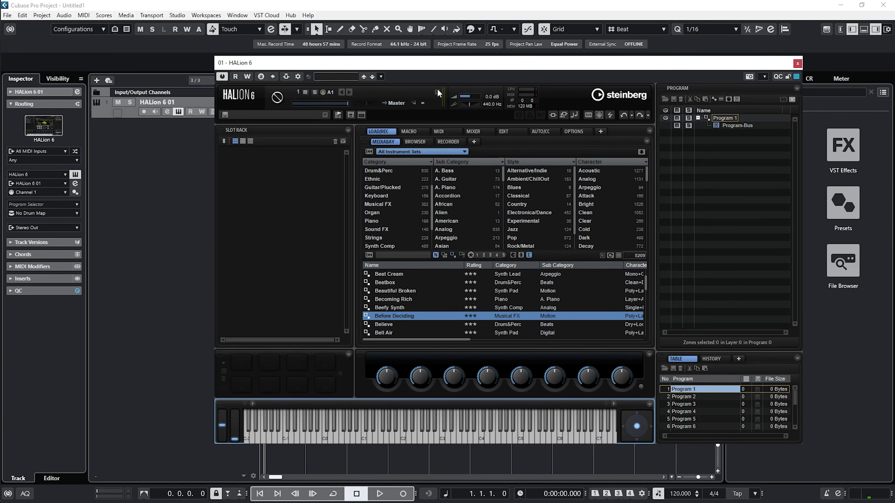
drag(414, 70, 361, 73)
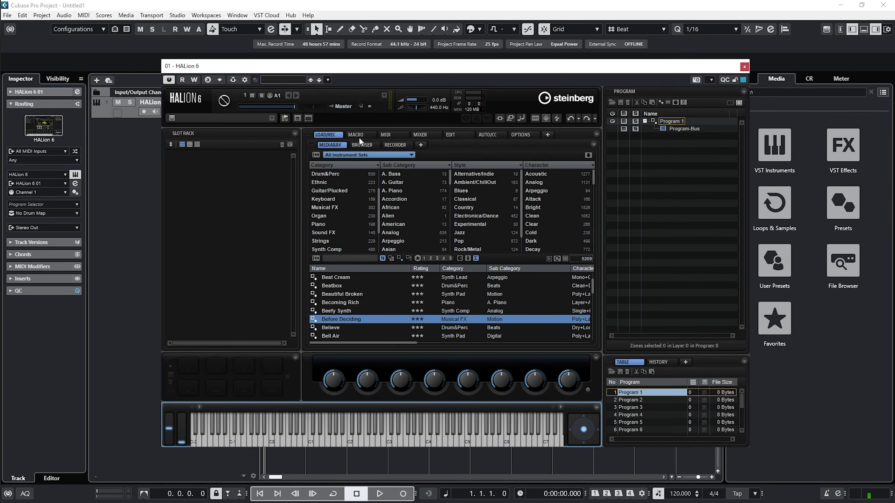
click(321, 223)
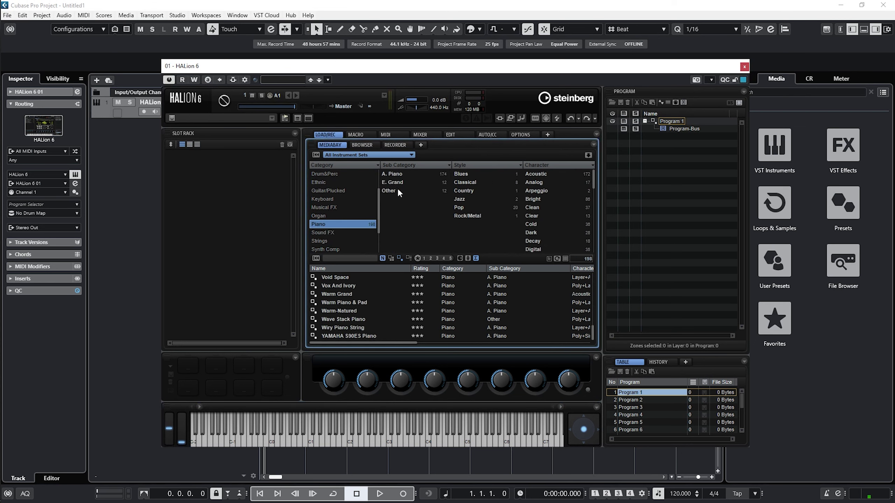
double_click(352, 294)
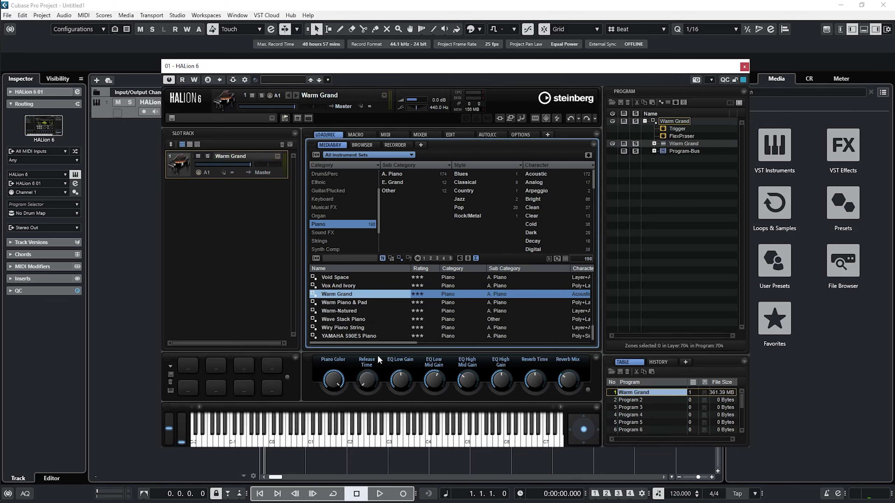
Step: Audition the Warm Grand piano on HALion's on-screen keyboard and move its window aside to uncover the project timeline
mouse_move(369, 446)
mouse_down()
mouse_move(358, 448)
mouse_move(417, 448)
mouse_move(310, 444)
mouse_move(311, 416)
mouse_up()
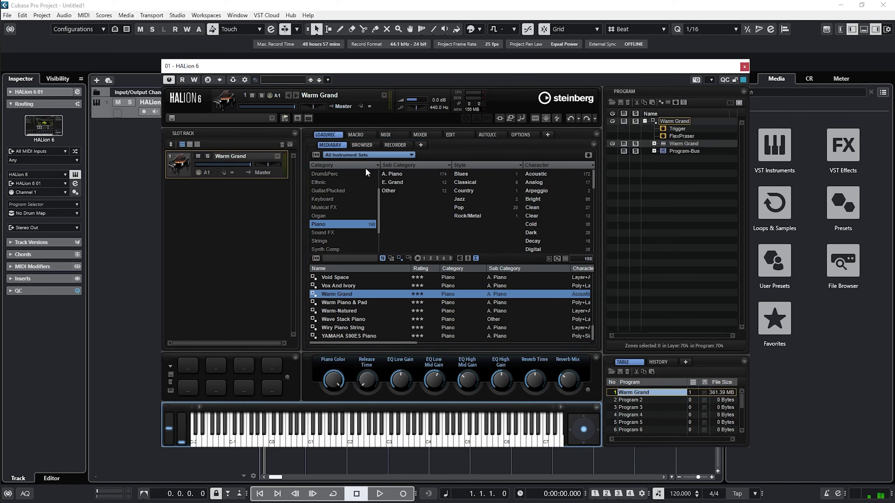
click(435, 436)
drag(341, 66, 660, 77)
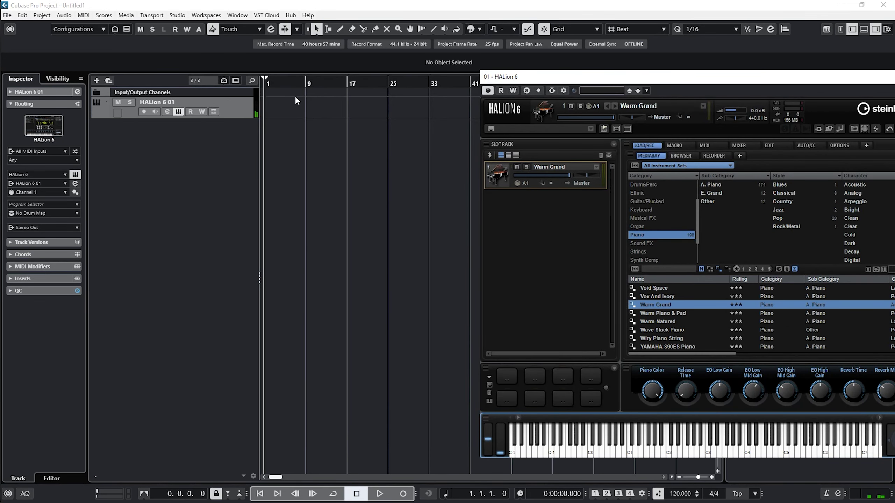
click(340, 29)
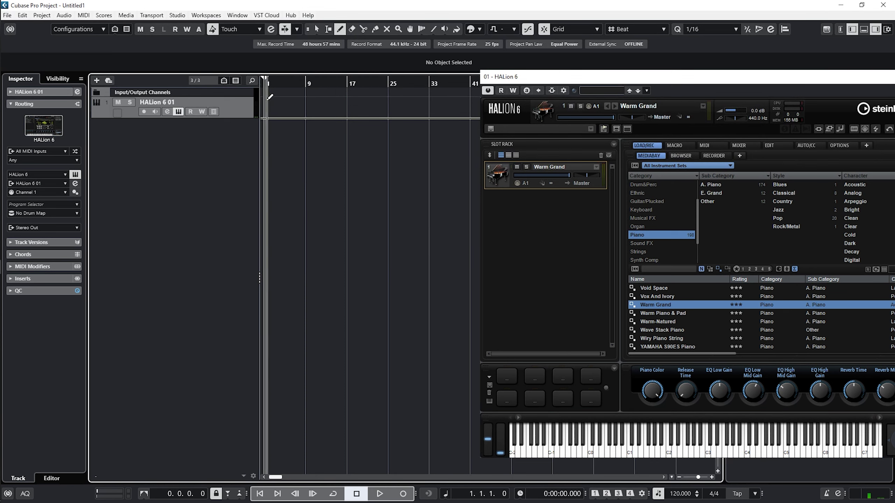
drag(268, 100, 371, 135)
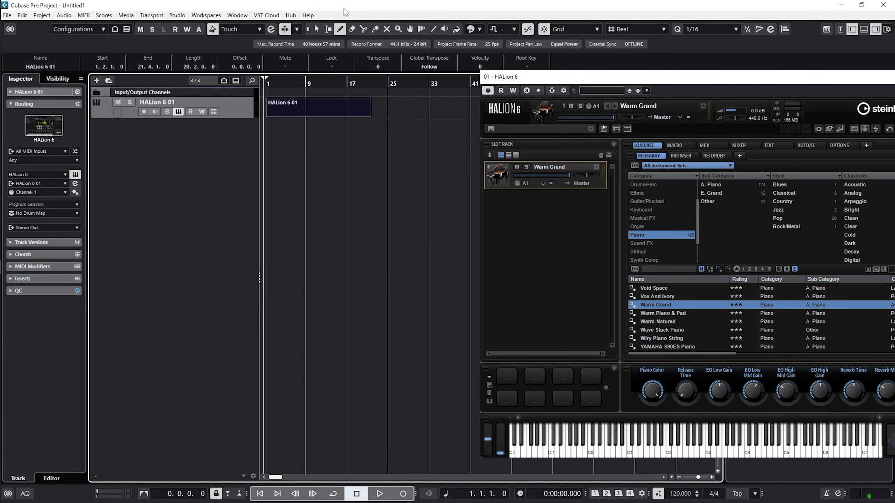
click(317, 29)
click(341, 30)
key(Delete)
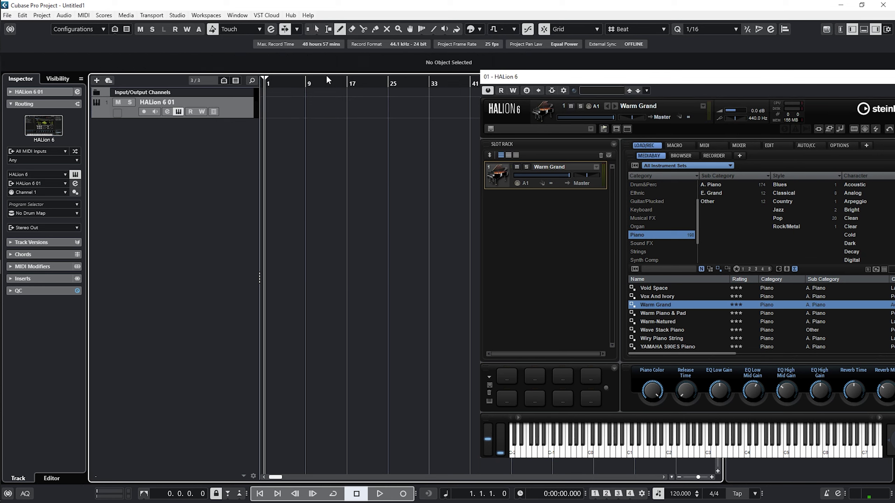
Step: Draw a MIDI part about 23 bars long on the HALion 6 track near the project start and open it in the Key Editor
drag(271, 98, 389, 98)
drag(285, 84, 246, 104)
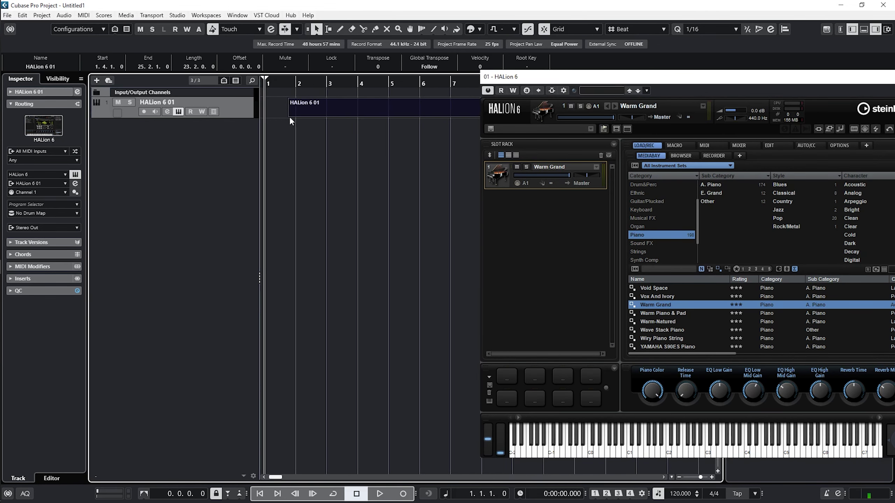
double_click(319, 108)
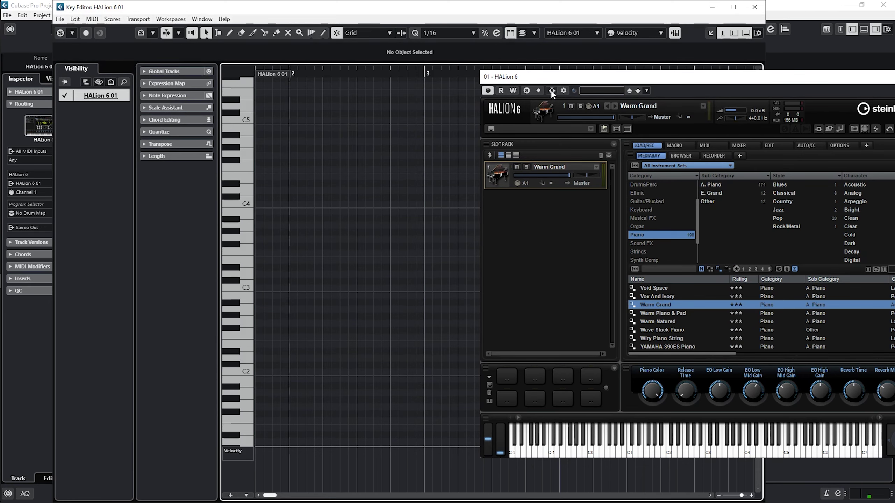
Step: Close the HALion 6 window and extend the MIDI part's start back to bar 1
drag(550, 76, 66, 183)
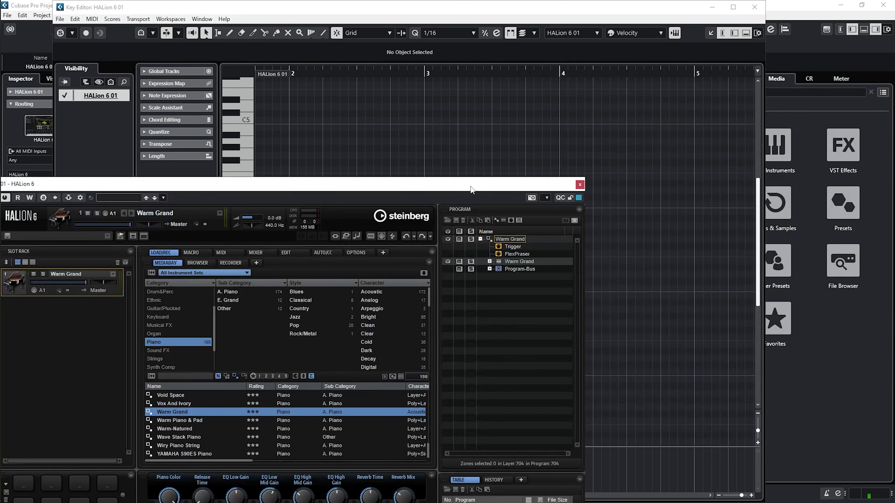
click(580, 184)
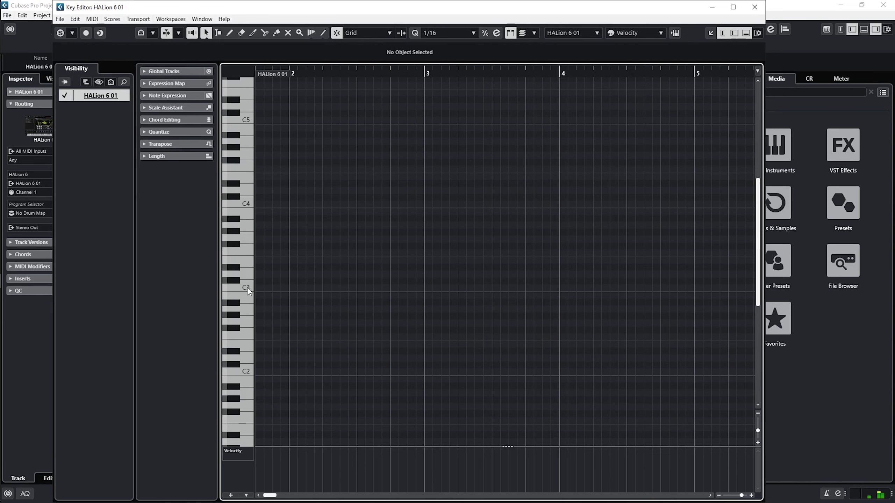
drag(311, 73, 232, 74)
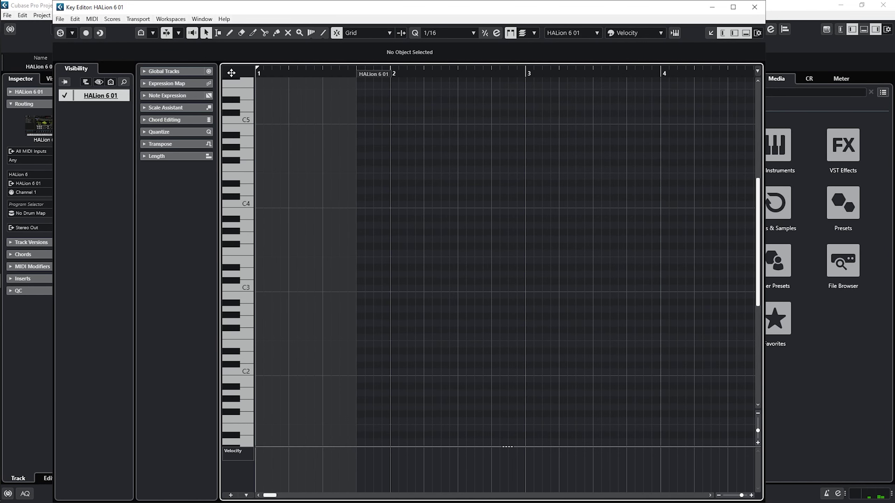
drag(385, 80, 255, 80)
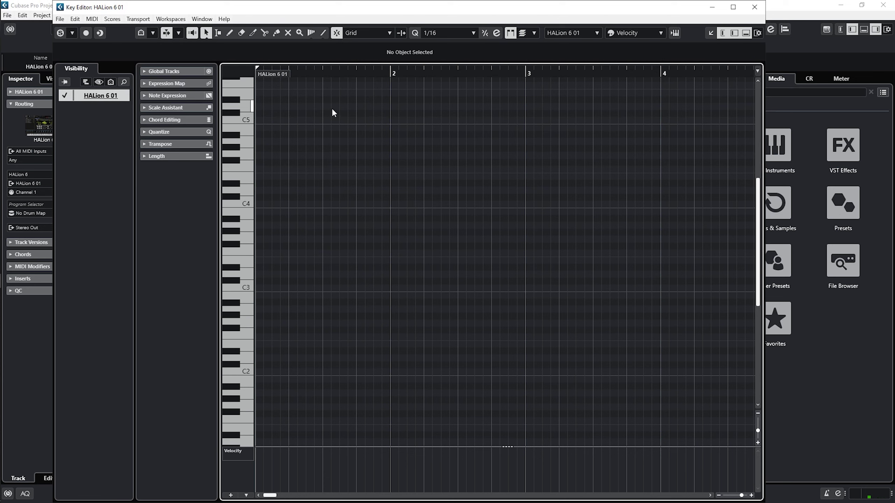
Step: Draw a one-bar C3 note starting at bar 2 and a G#3 note from 2.2.1 to 4.1.2
click(229, 33)
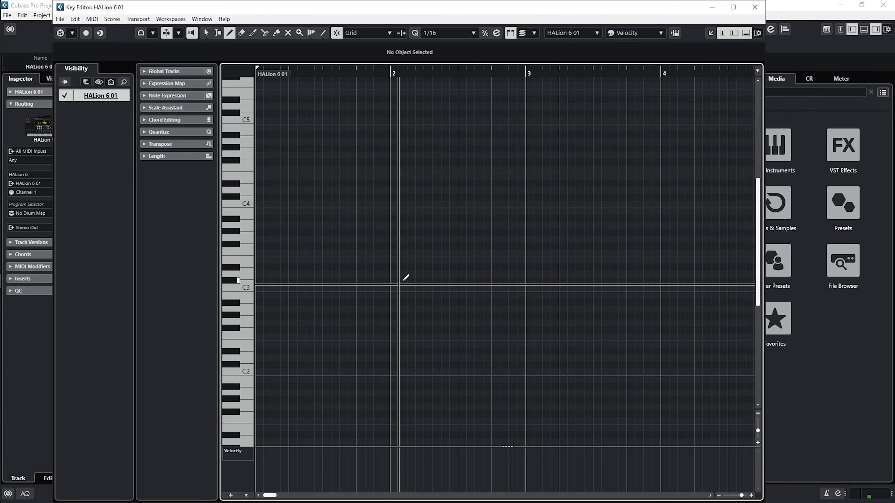
click(398, 291)
drag(401, 291, 527, 304)
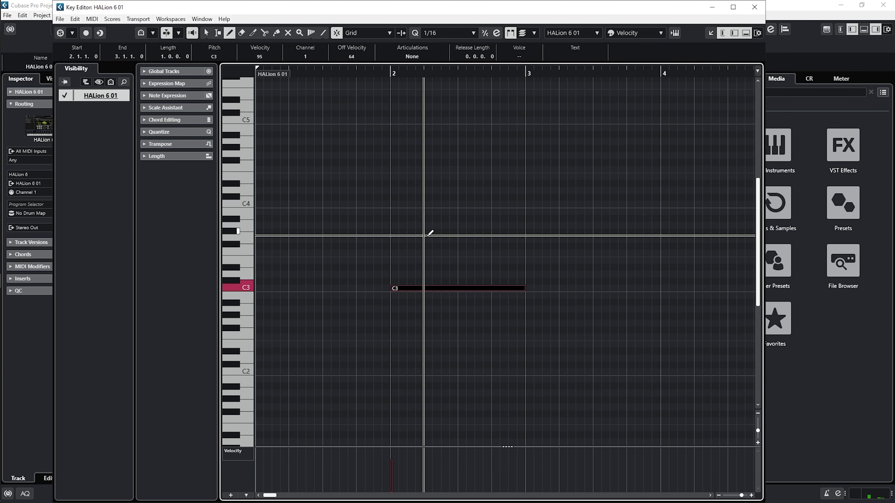
drag(427, 235, 669, 238)
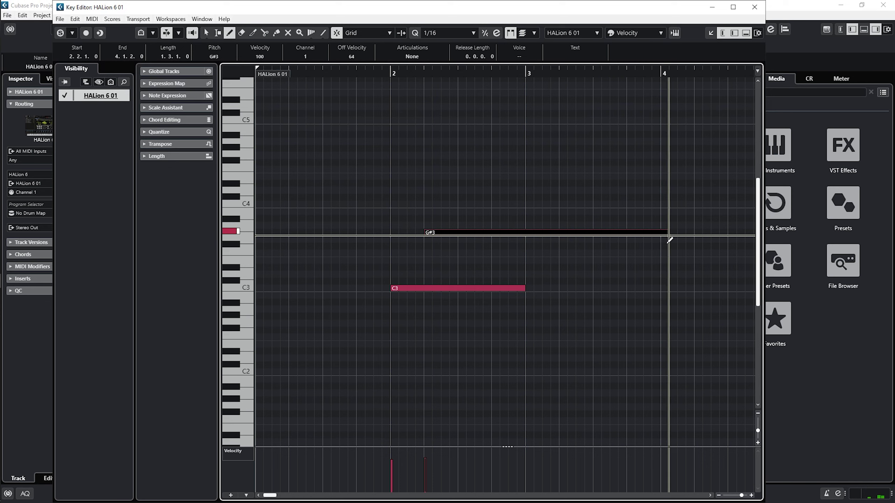
Step: Move the G#3 note down to G3 and draw a B3 note from 2.3.1 to 4.1.2
click(207, 34)
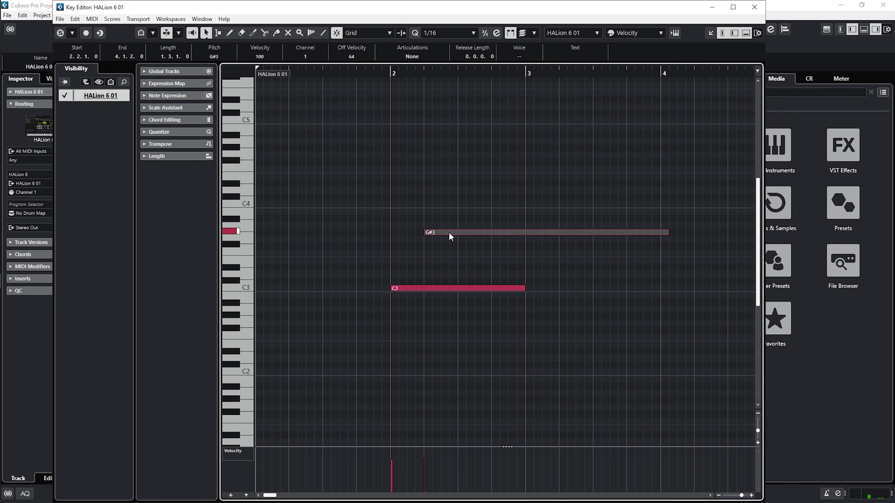
drag(449, 232, 433, 240)
drag(459, 211, 671, 211)
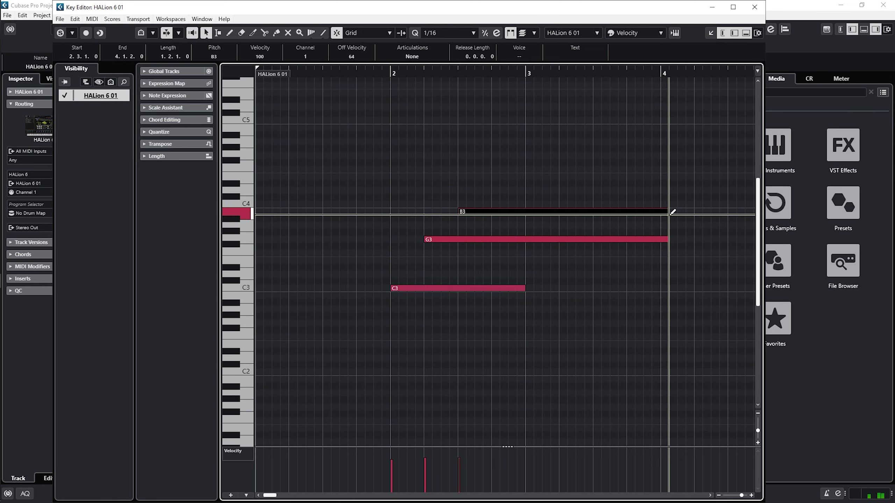
Step: Play back the three drawn notes from just before bar 2, and stop playback
click(355, 70)
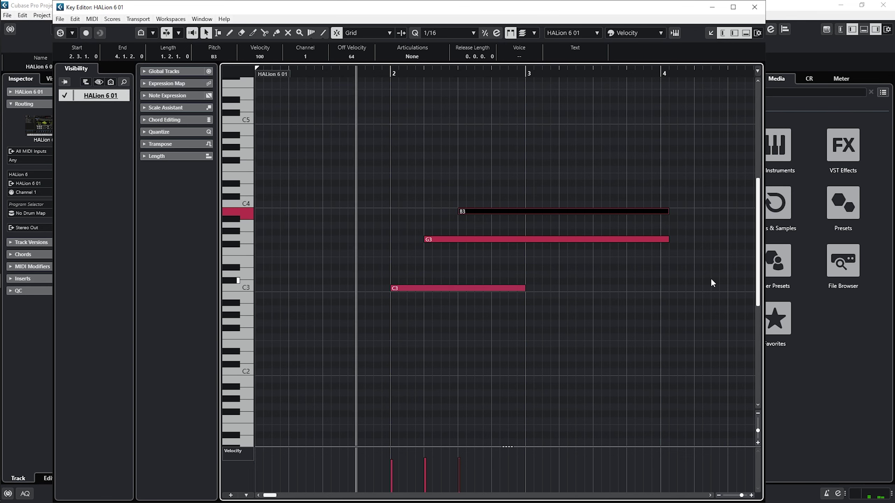
key(space)
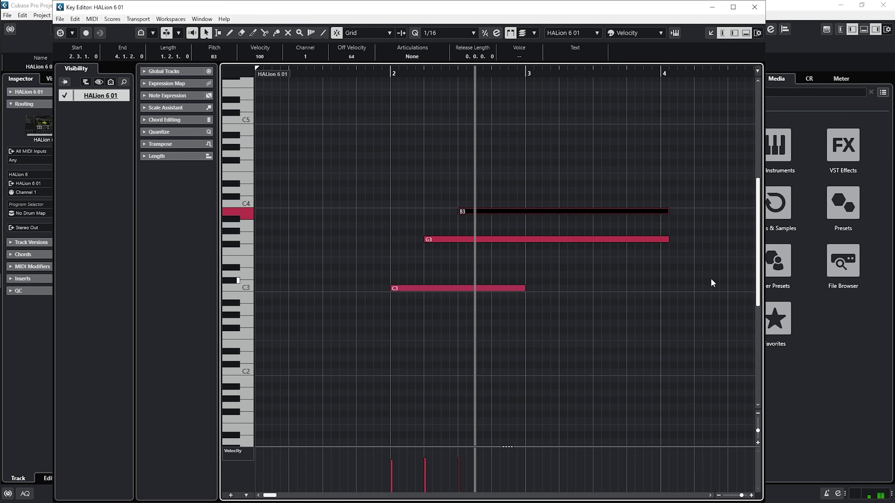
key(space)
Step: Select the C3, G3 and B3 notes and duplicate them directly after the originals
drag(345, 173, 655, 339)
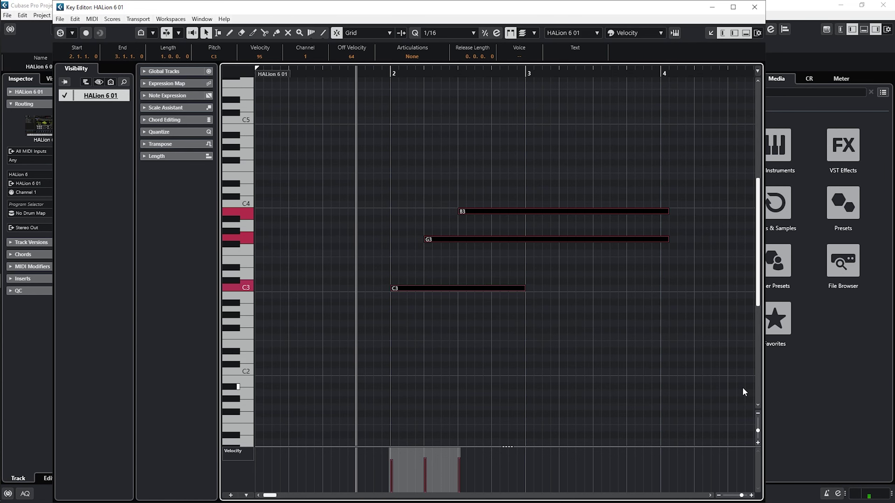
key(alt+d)
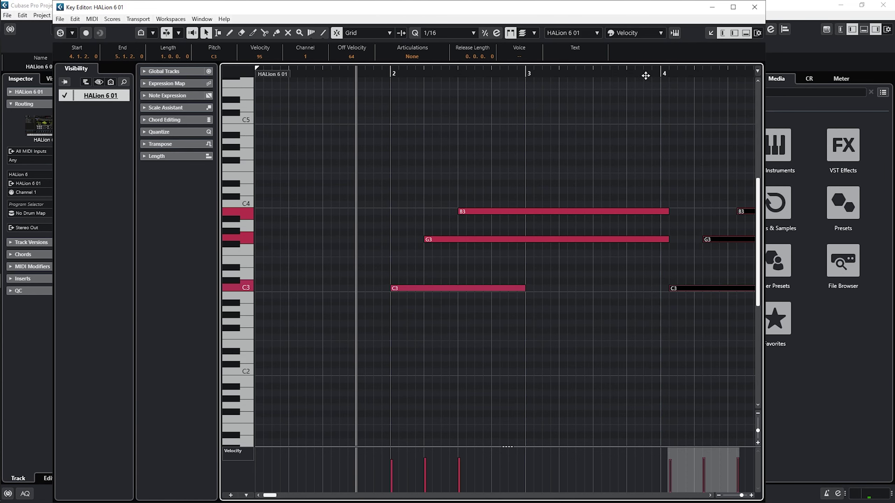
drag(643, 73, 331, 55)
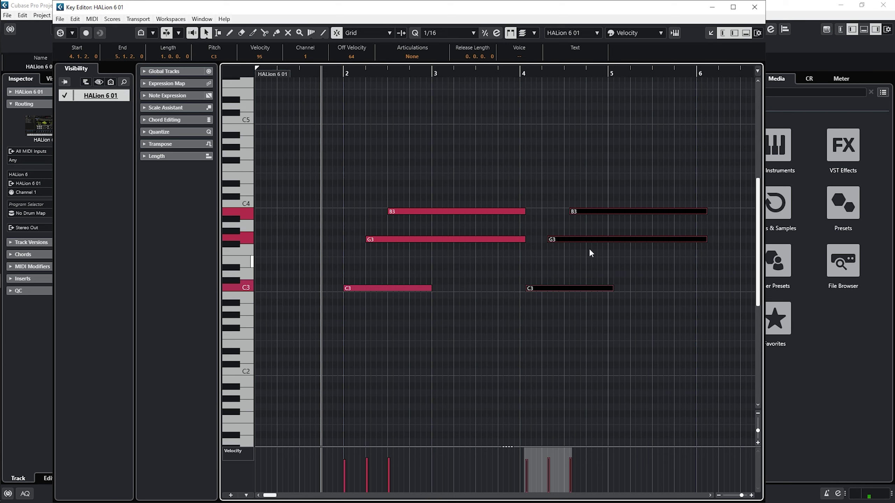
Step: Trim the original B3 and G3 notes to end at bar 4 and move the duplicated notes to start at bar 4
click(525, 222)
drag(521, 213, 518, 243)
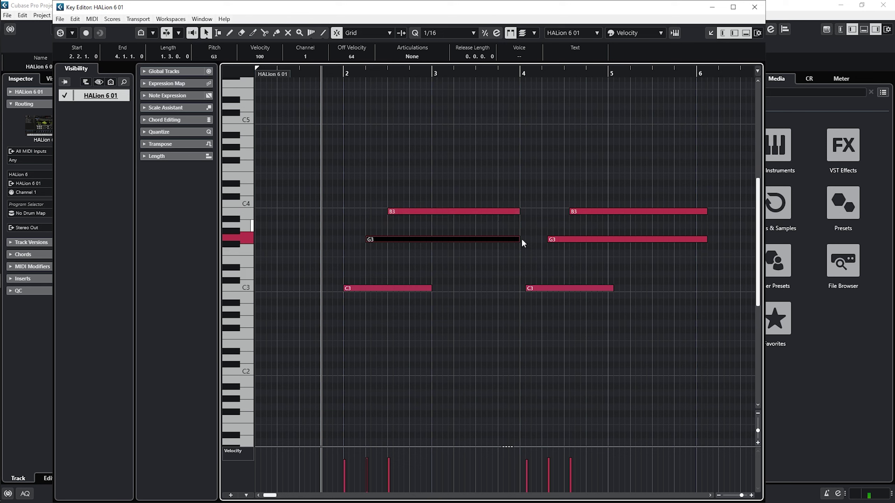
drag(538, 321, 655, 157)
drag(546, 355, 613, 155)
key(ctrl+Left)
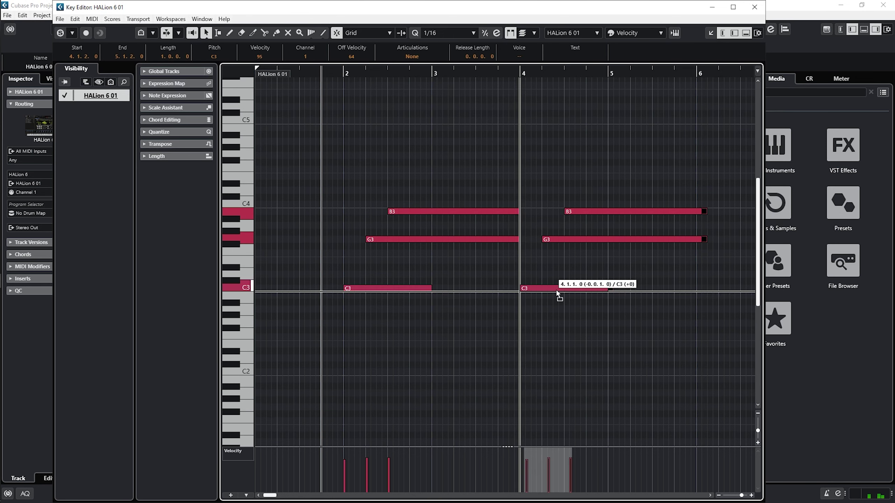
Step: Play back the original and duplicated notes from just before bar 2, and return to the project window
click(336, 76)
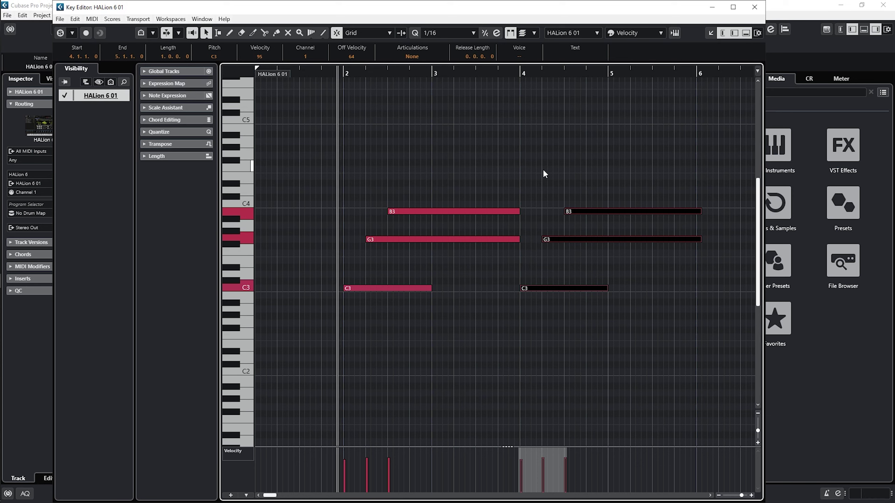
key(space)
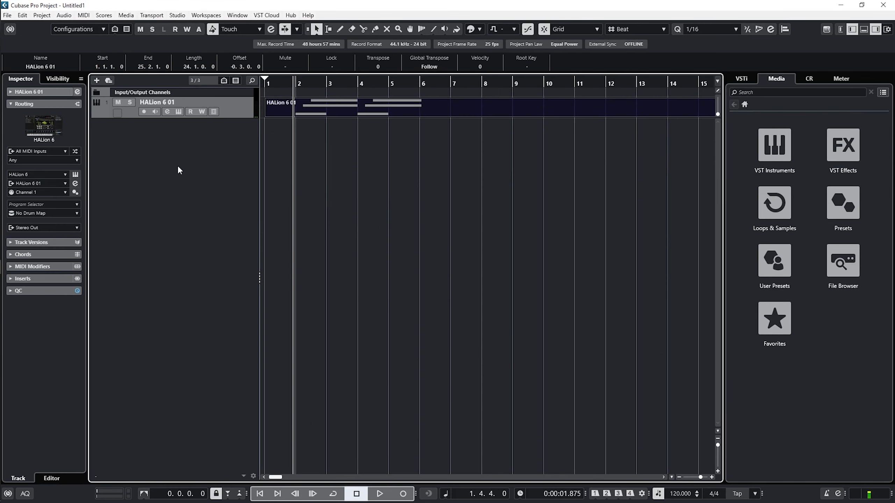
Step: Add one audio track with the Mono configuration, Analogue 1 (Mono) as input and Stereo Out as output
right_click(128, 157)
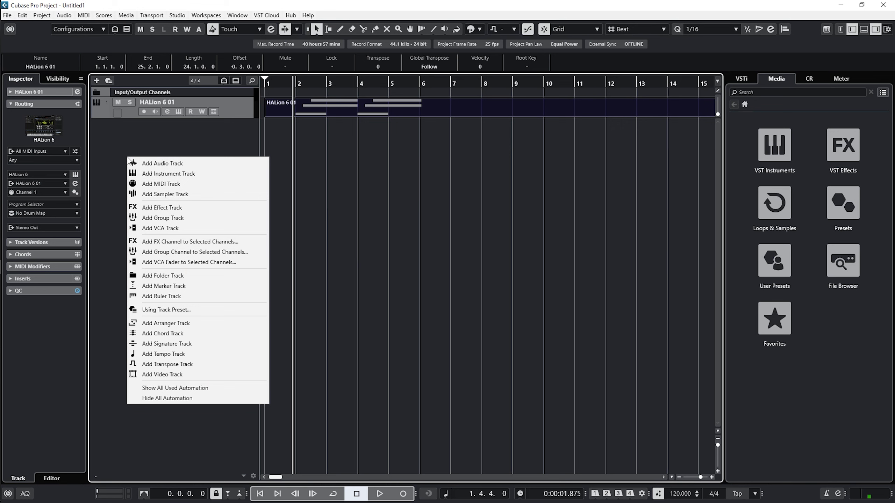
click(137, 164)
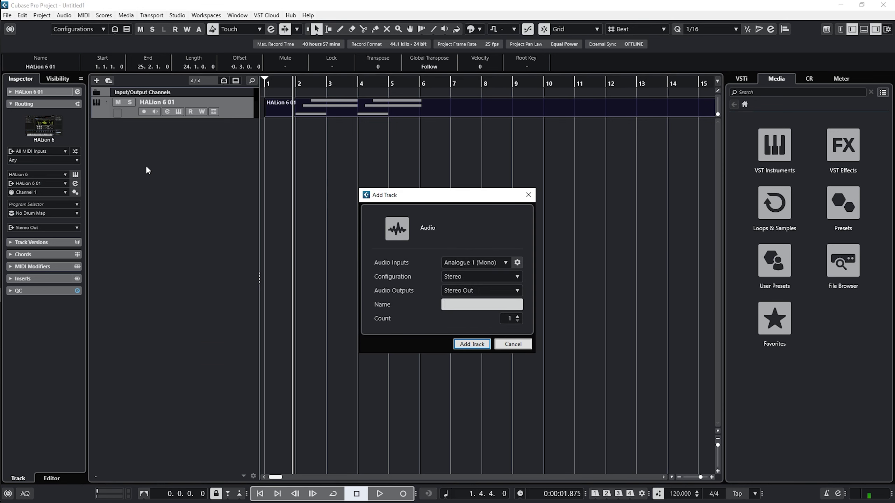
click(461, 278)
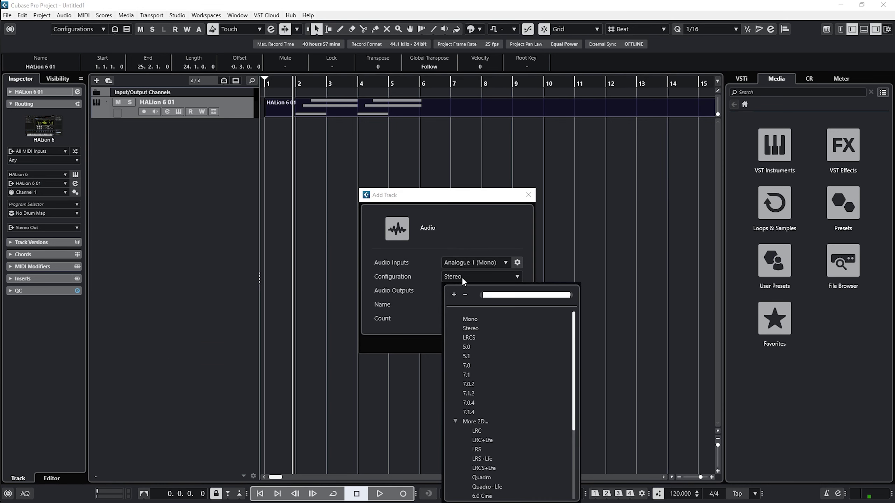
click(478, 319)
click(477, 344)
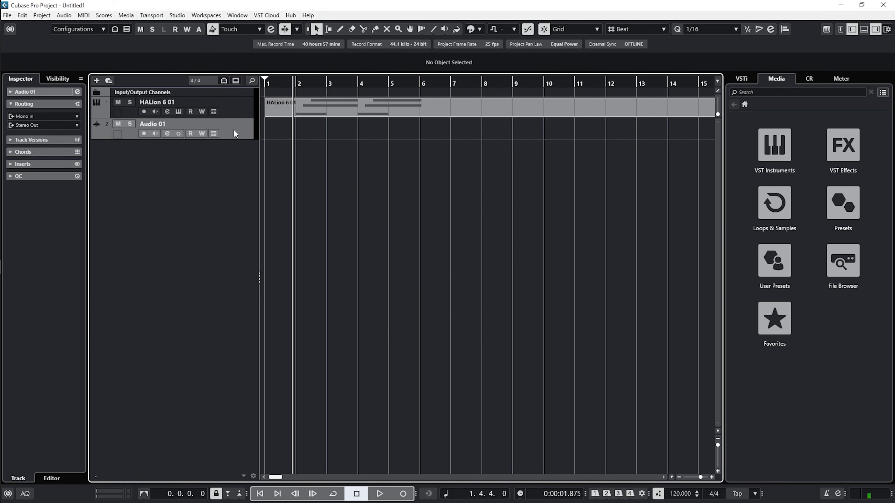
Step: Set the new audio track's input to Mono In and record-enable the track
click(60, 116)
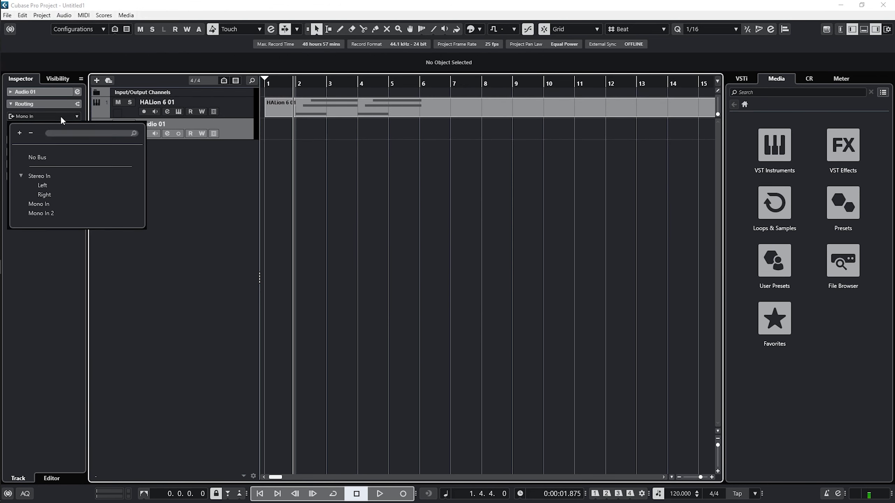
click(43, 204)
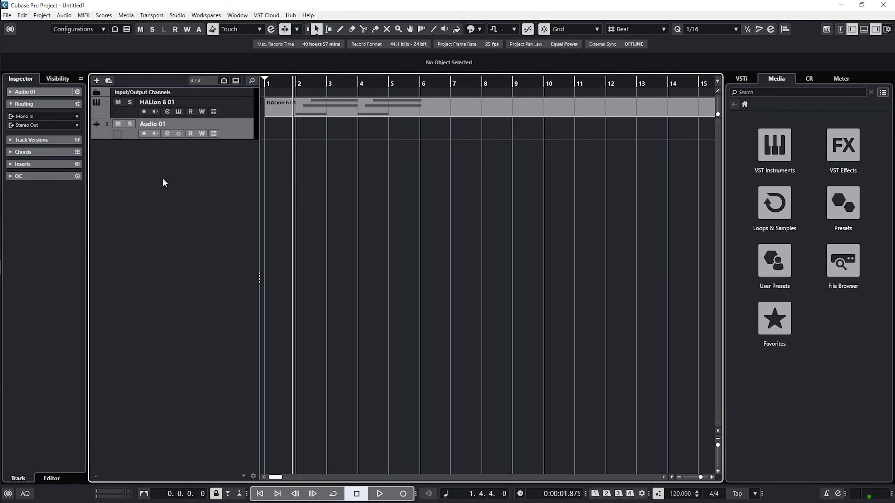
click(144, 134)
Step: Rename the audio track as mic
double_click(164, 126)
text(mic)
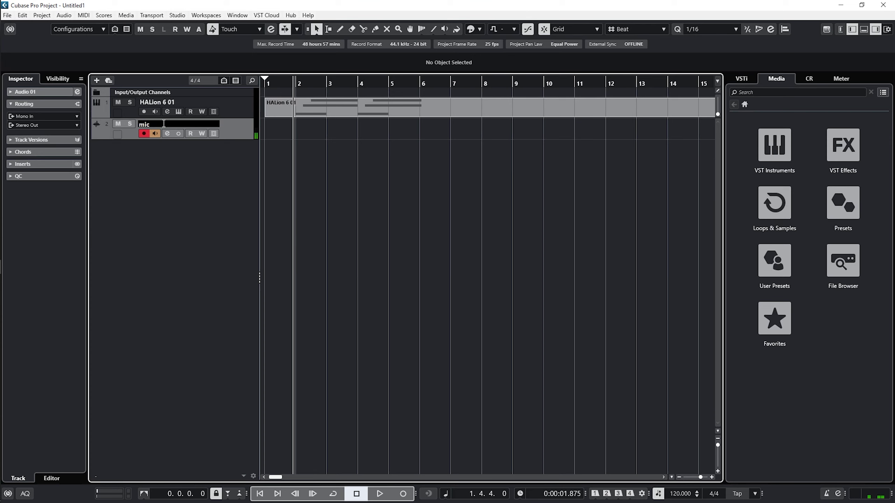
key(Return)
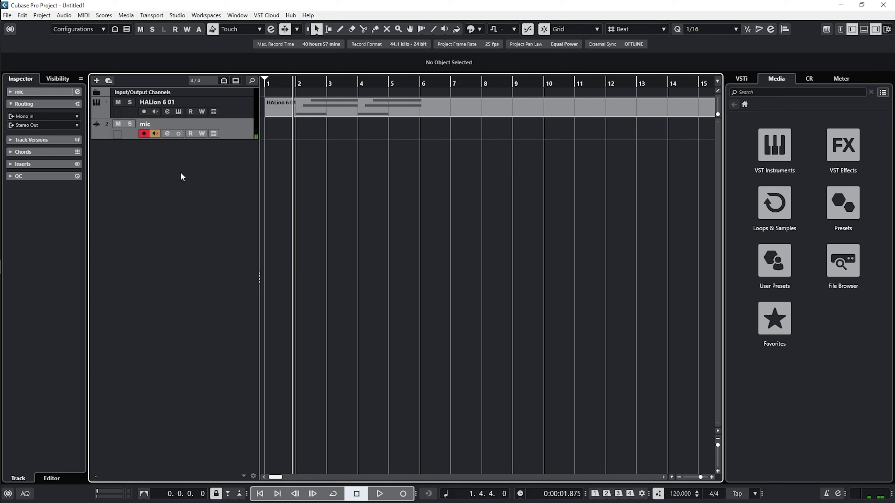
Step: Move the project cursor to the start of bar 1 and start recording on the mic track
drag(280, 84, 265, 84)
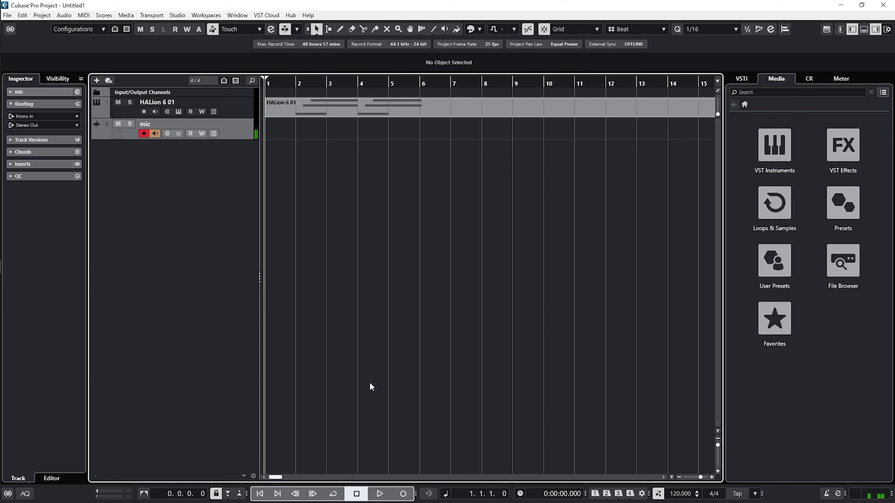
click(405, 495)
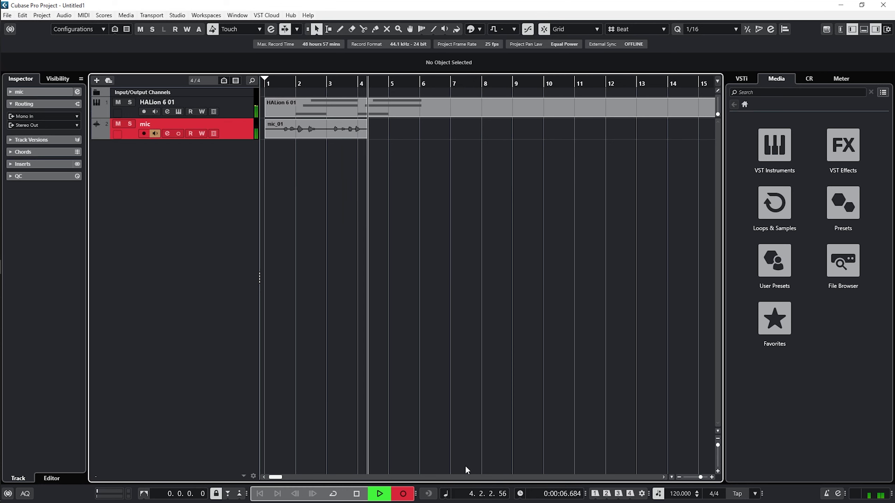
Step: Stop the microphone recording and make the mic track the selected track
click(357, 494)
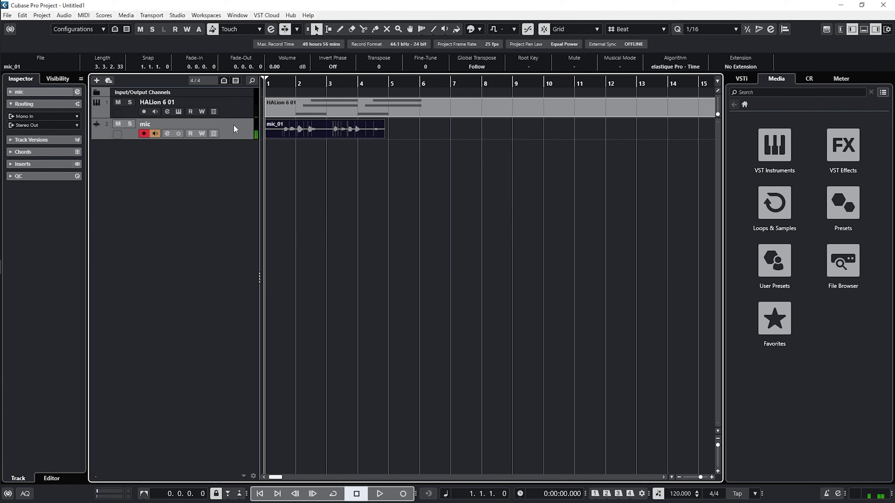
click(183, 116)
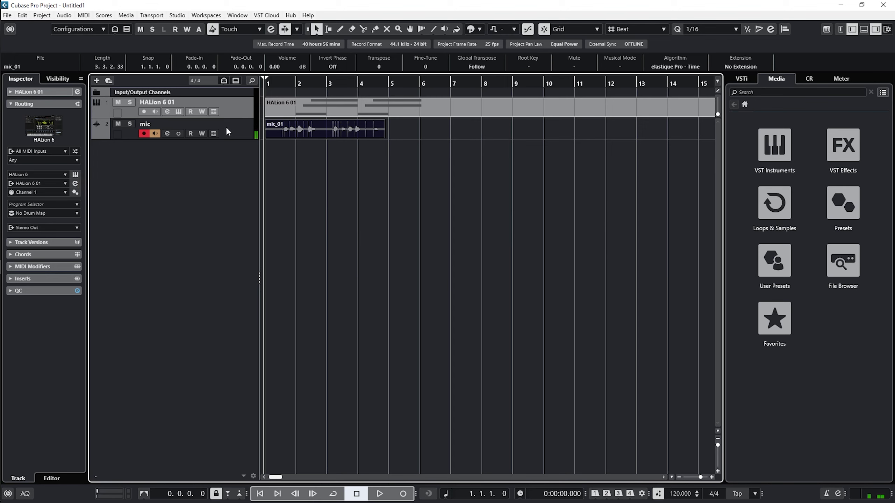
click(238, 128)
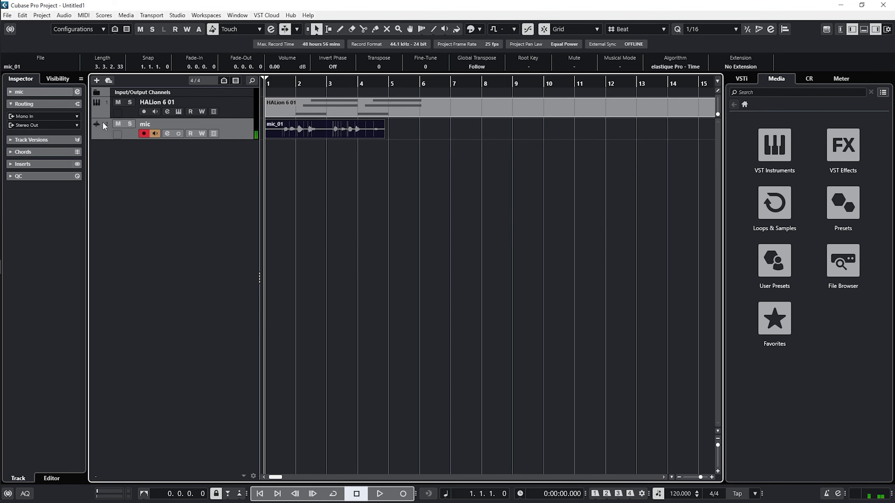
Step: Open the mic track's channel settings and activate the Compressor and Noise Gate in its channel strip
click(78, 92)
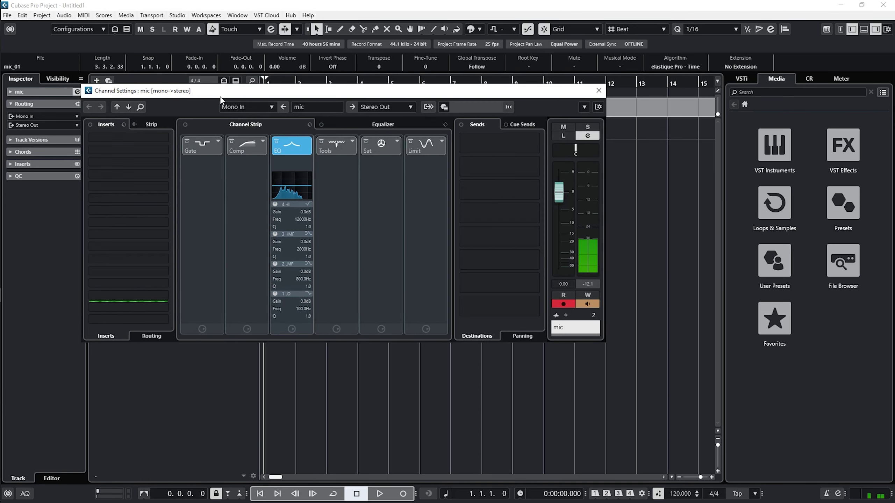
drag(223, 98, 311, 135)
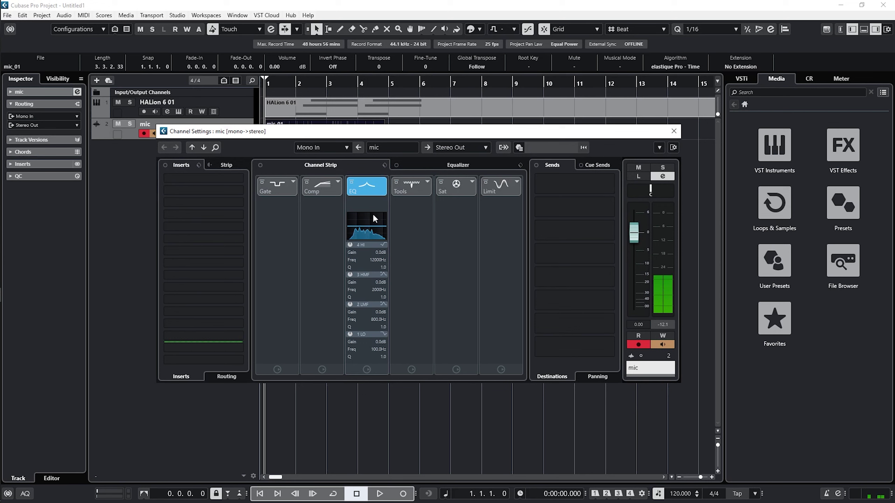
click(329, 191)
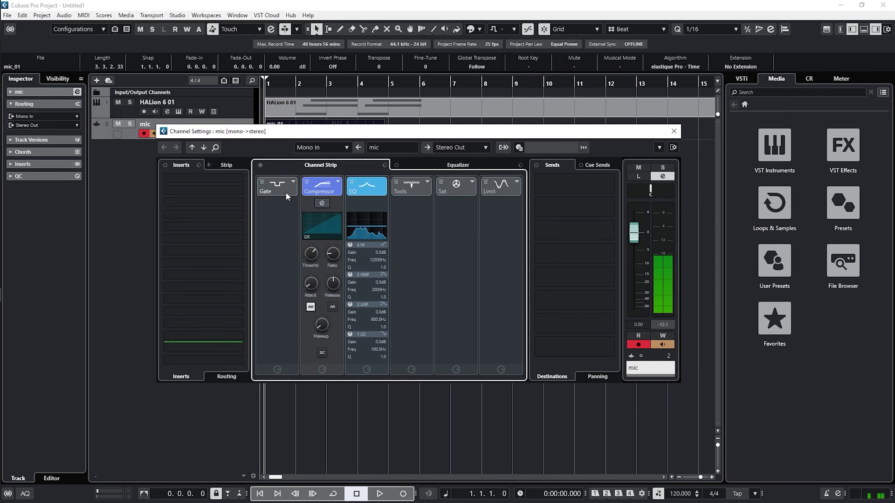
click(285, 191)
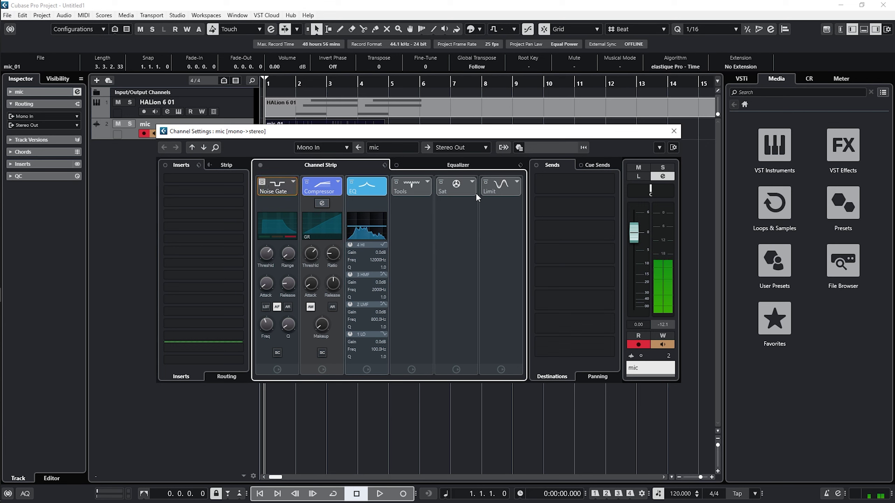
Step: Shape the mic EQ with about -3.0 dB at 65.9 Hz, 0.6 dB at 163.2 Hz and -6.5 dB at 868.8 Hz
click(457, 166)
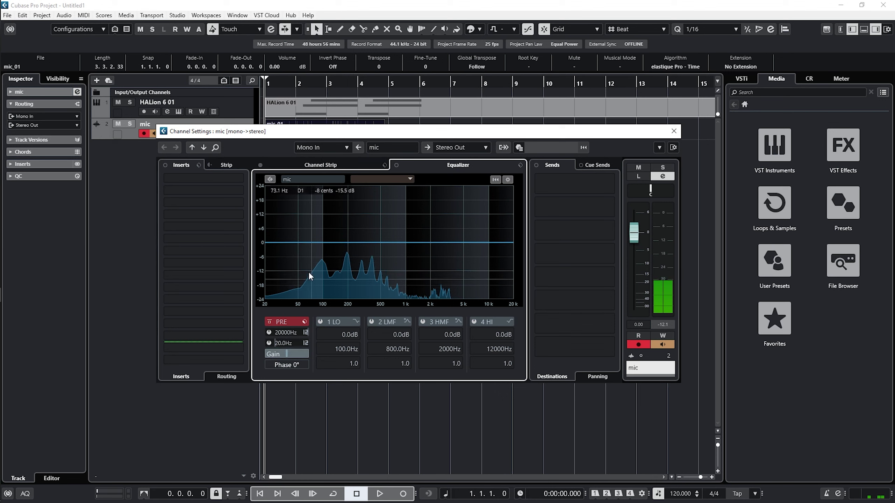
drag(310, 243, 307, 249)
click(359, 255)
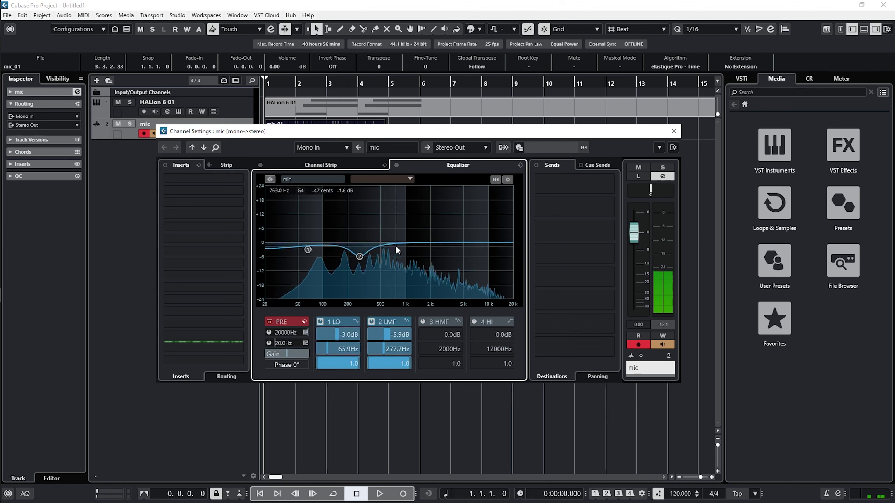
drag(395, 245, 339, 241)
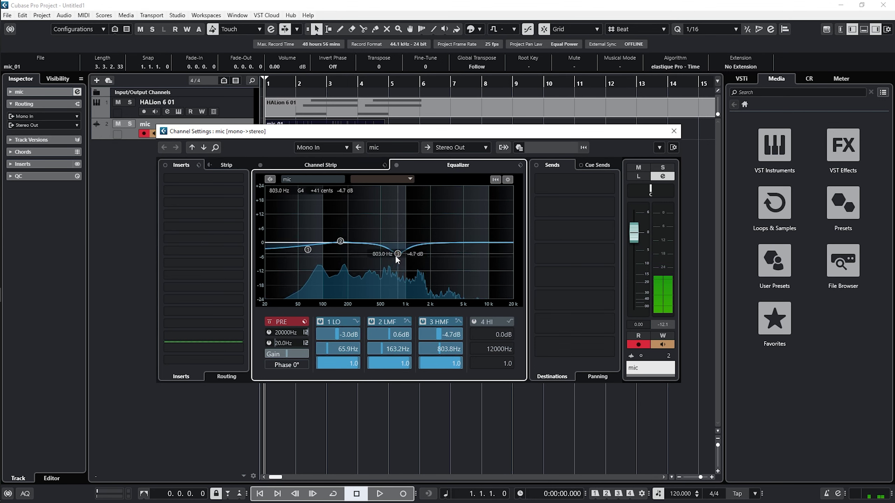
mouse_move(396, 254)
mouse_down()
mouse_move(402, 246)
mouse_move(400, 257)
mouse_up()
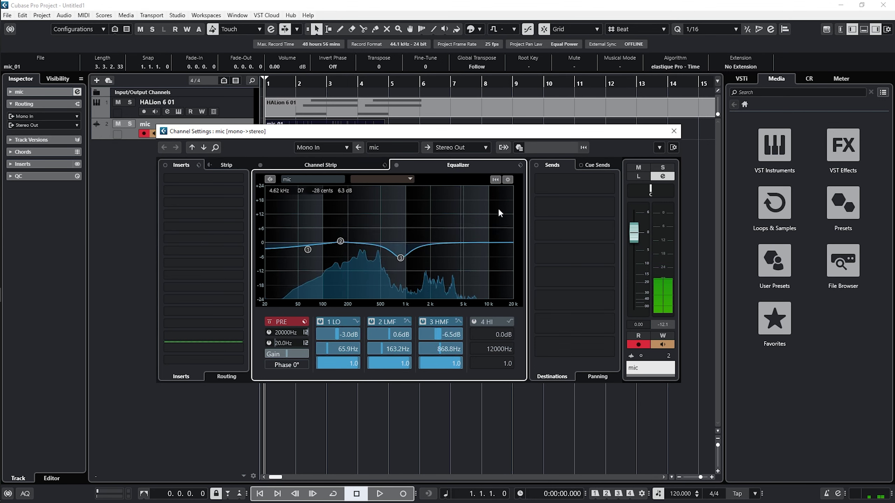
click(674, 131)
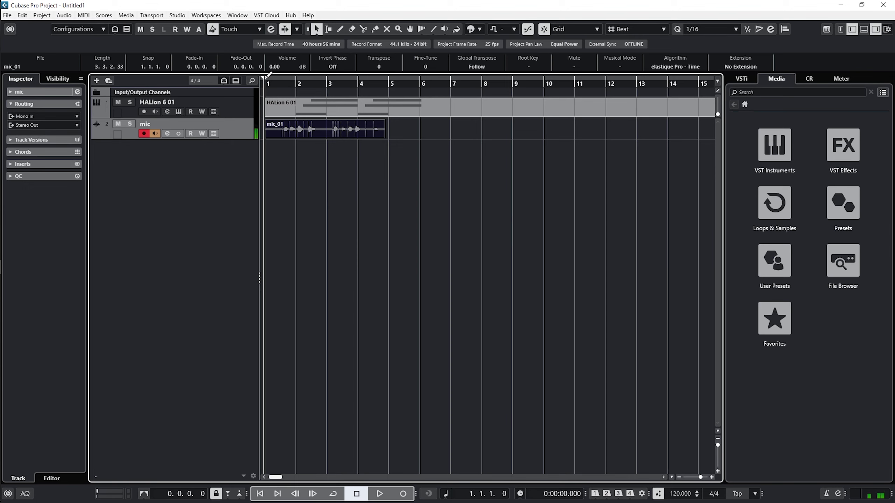
Step: Set the locator range from bar 1 to the start of bar 7 and deselect the recorded event
drag(268, 75, 434, 84)
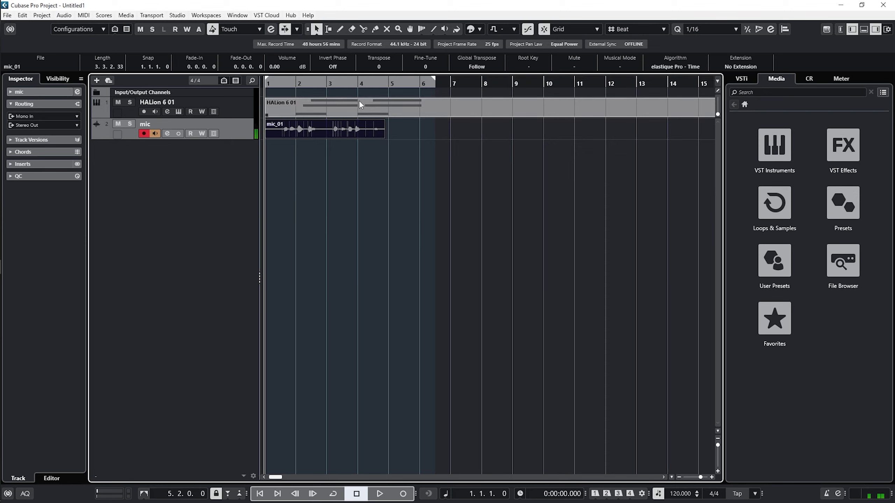
drag(435, 83, 449, 85)
drag(449, 84, 448, 84)
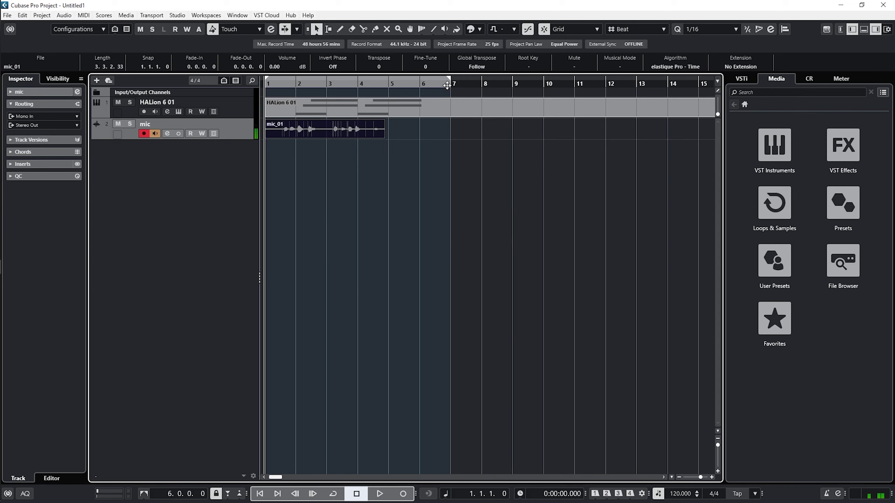
click(310, 238)
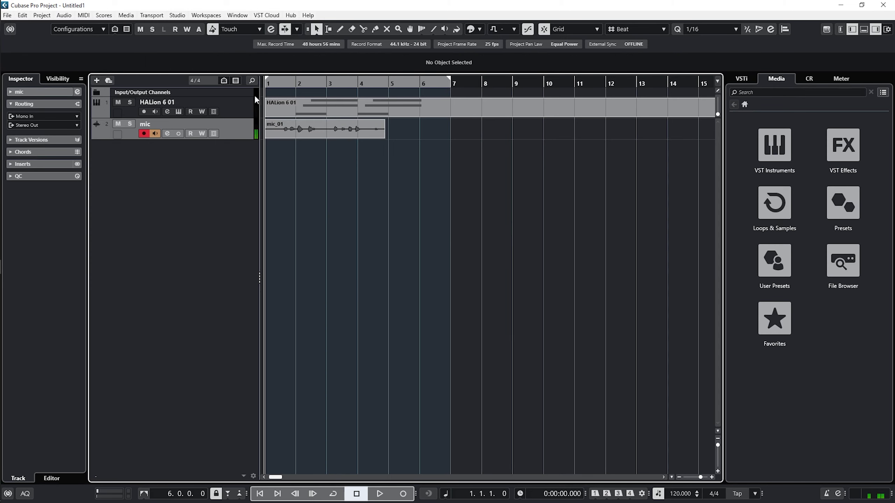
Step: Disarm the mic track and export the Stereo Out audio mixdown of the locator range as project test.mp3
click(144, 135)
click(8, 16)
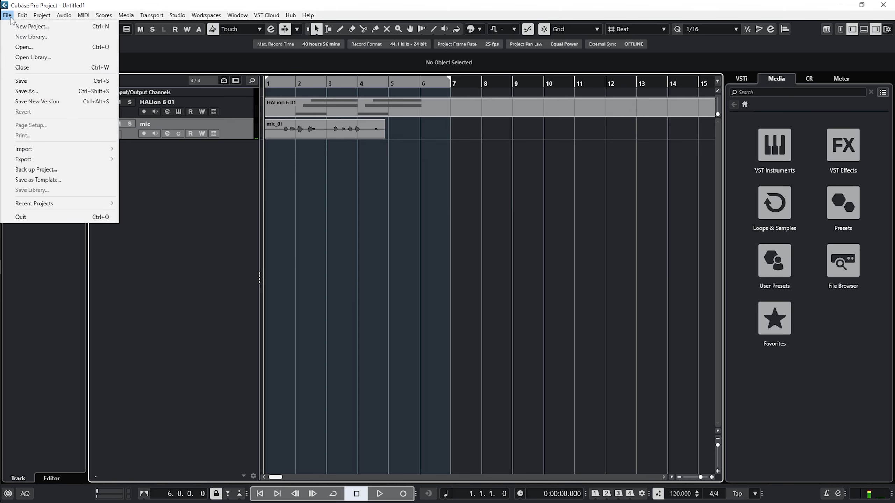
mouse_move(97, 163)
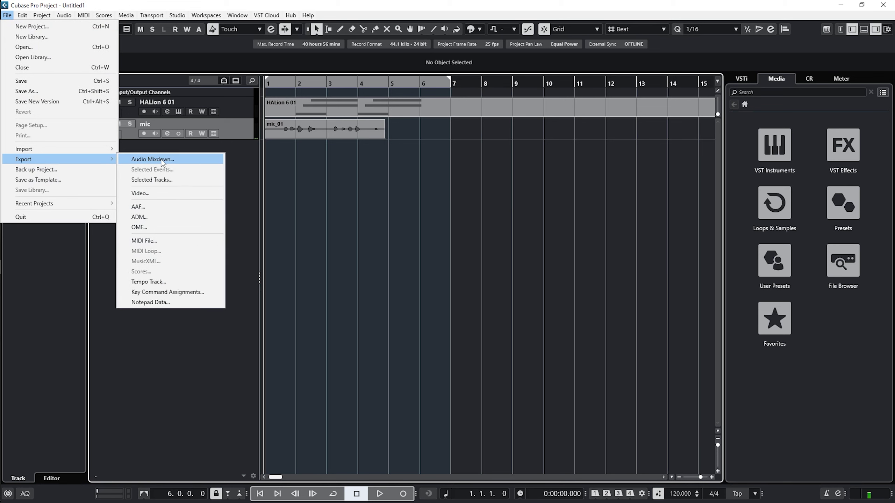
click(162, 163)
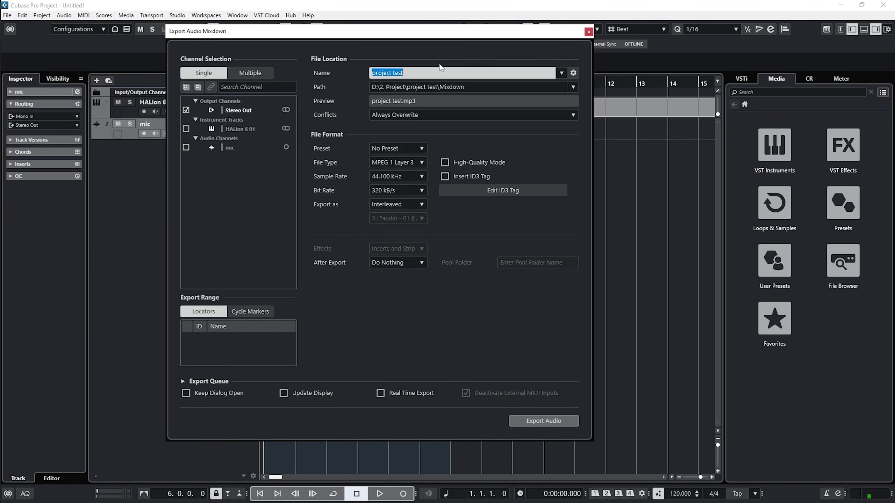
click(532, 421)
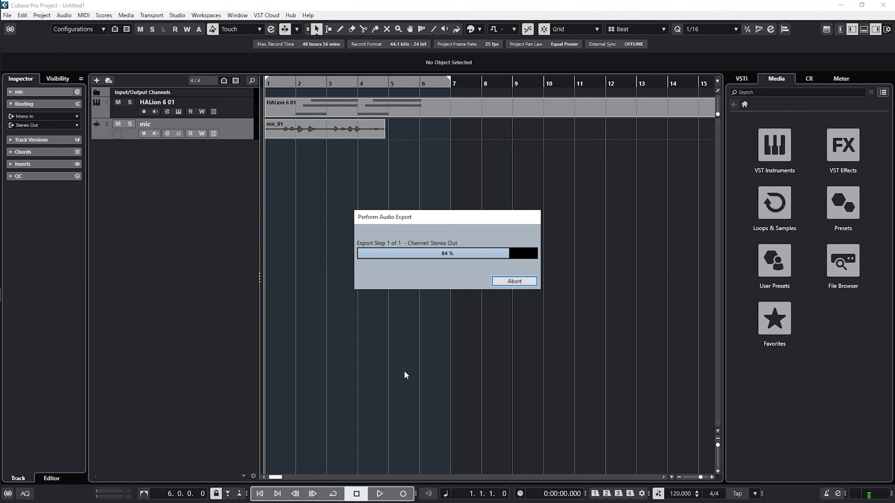
Step: Switch to File Explorer, play project test.mp3 from the project's Mixdown folder on drive D, and close the player and folder
mouse_move(3, 165)
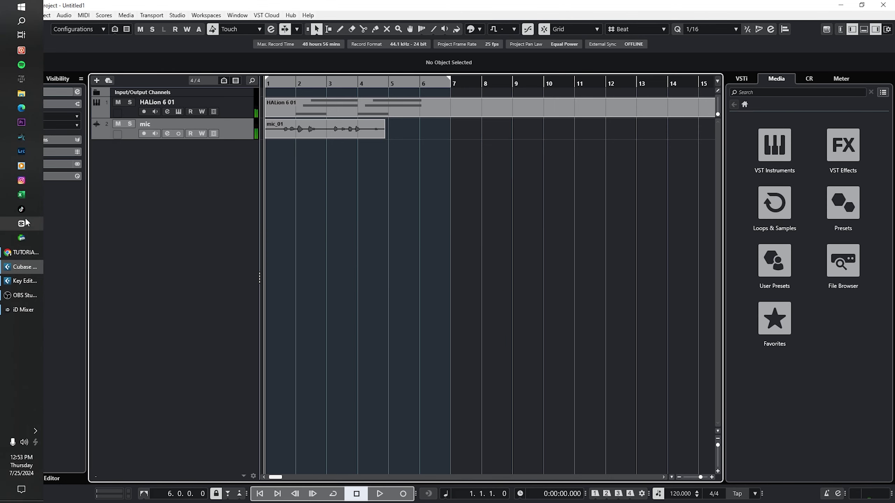
click(8, 94)
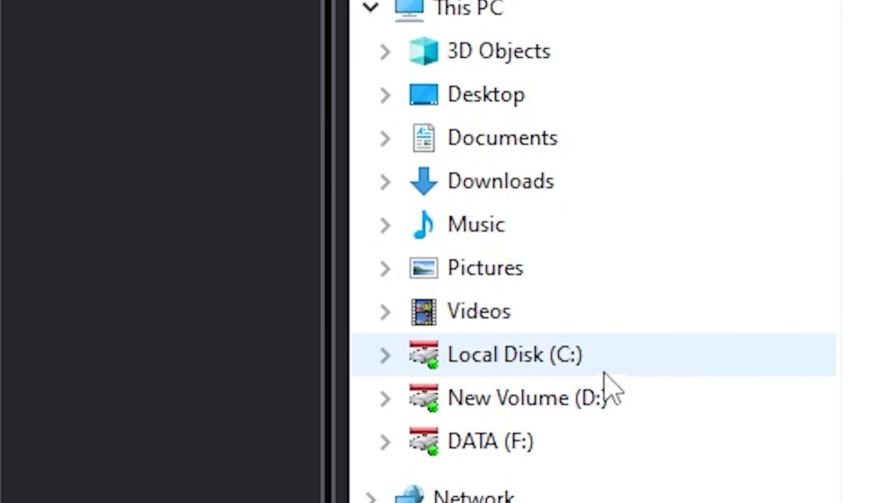
click(615, 388)
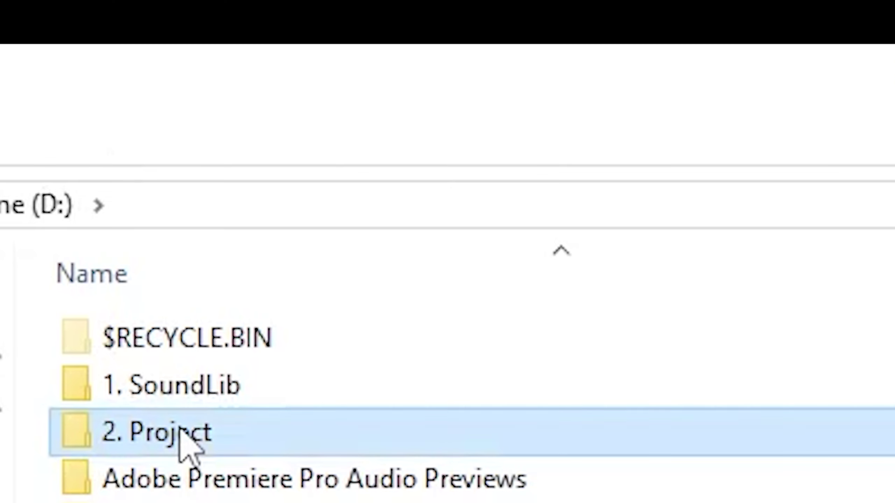
double_click(179, 444)
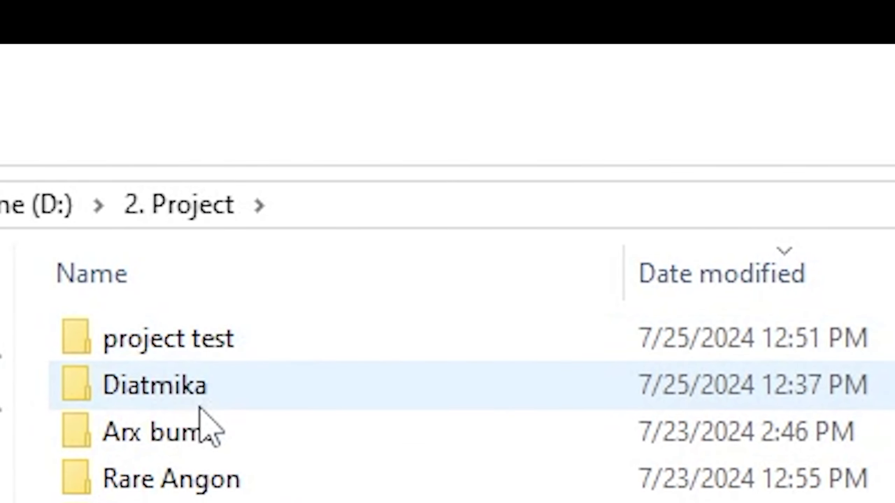
double_click(183, 343)
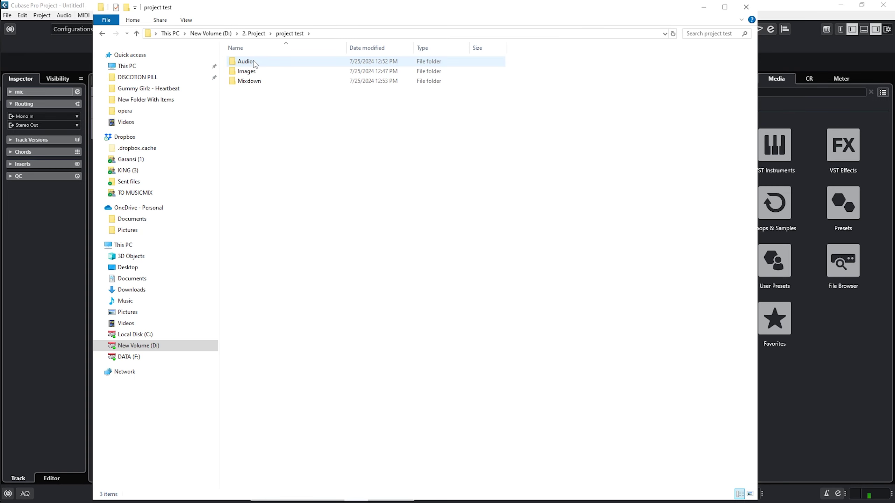
click(155, 437)
double_click(249, 82)
click(252, 63)
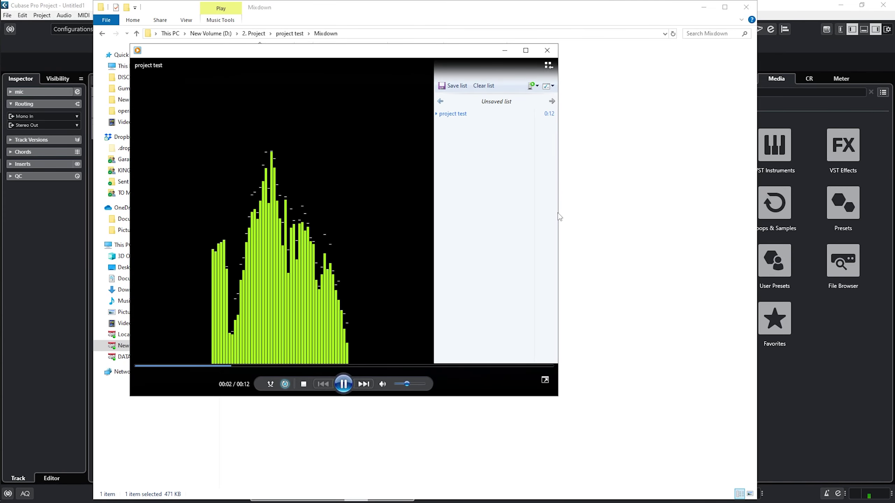
click(546, 51)
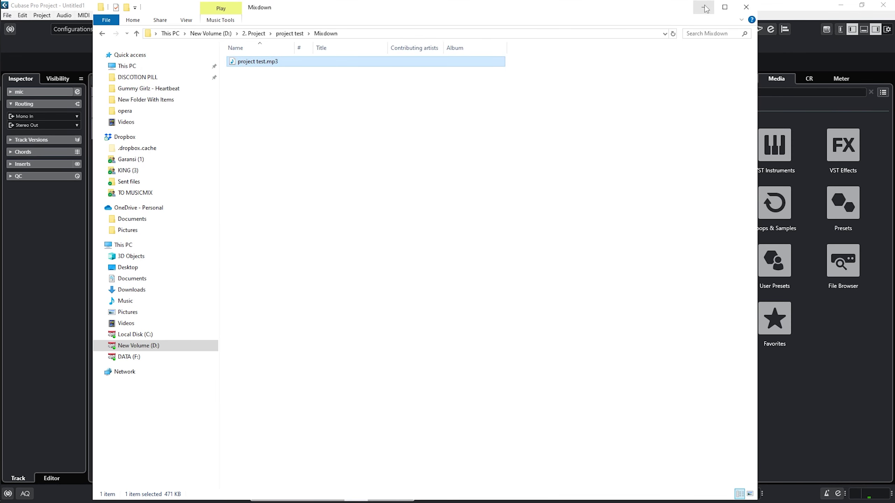
click(746, 7)
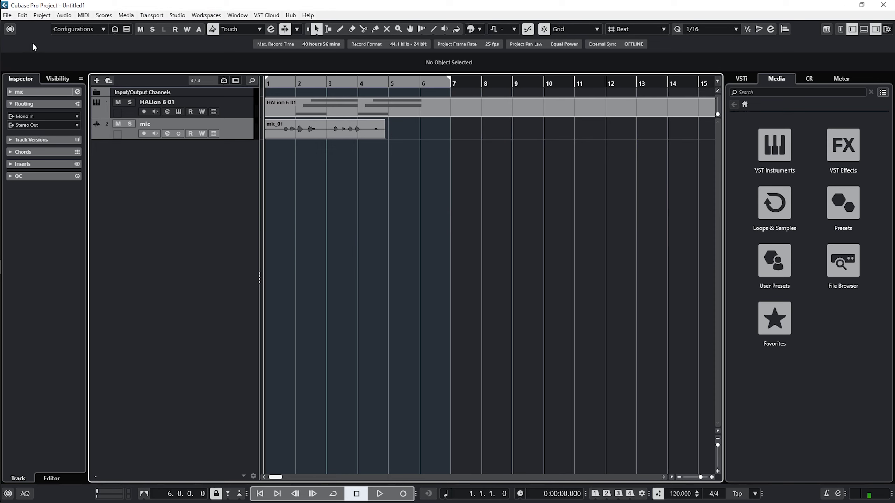
Step: Save the project as project test in the project test folder
click(7, 15)
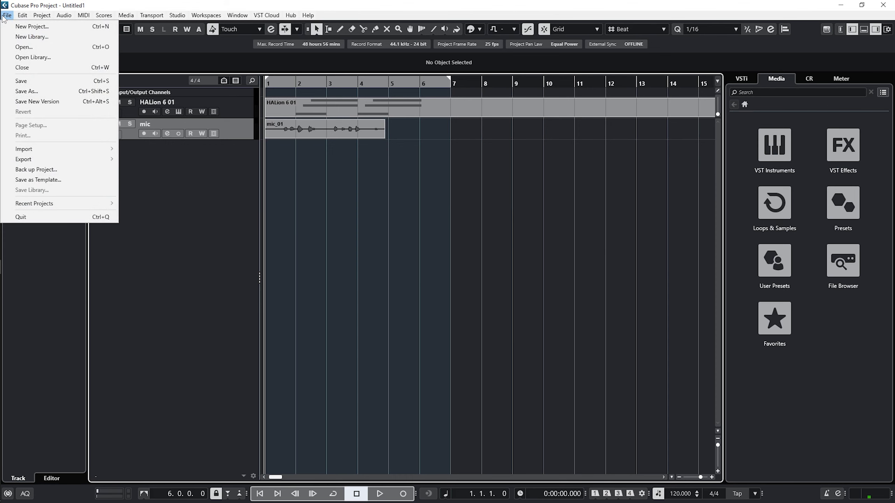
click(30, 92)
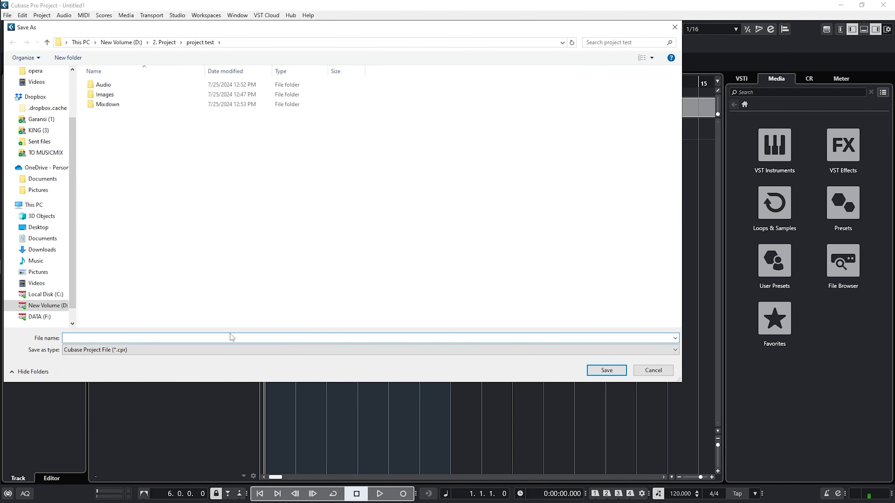
text(project test)
key(Return)
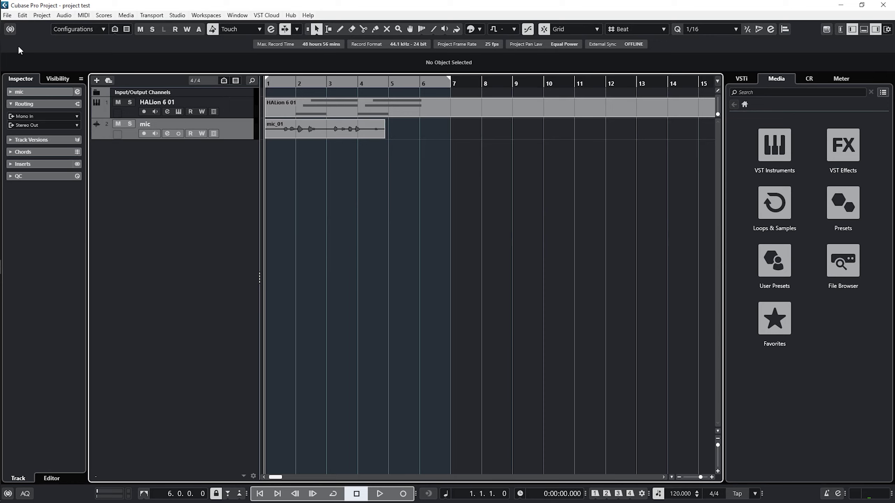
Step: Close the project and reopen project test from the Hub's recent projects
click(9, 16)
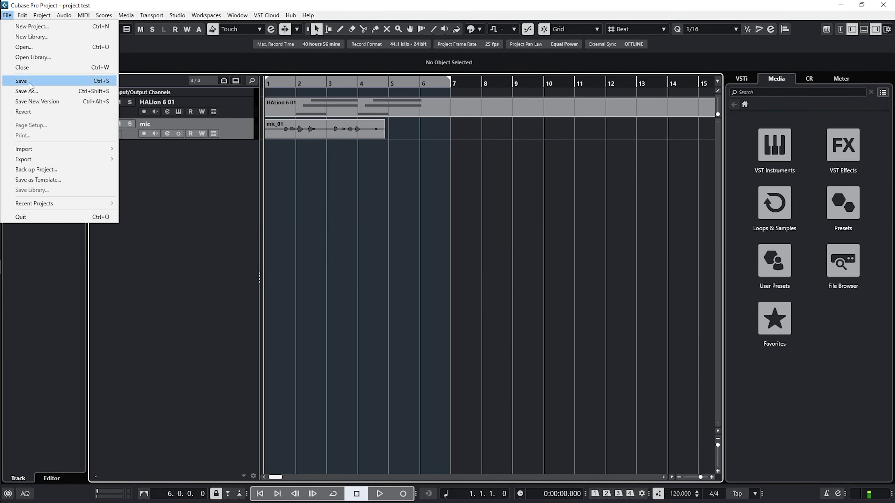
click(67, 64)
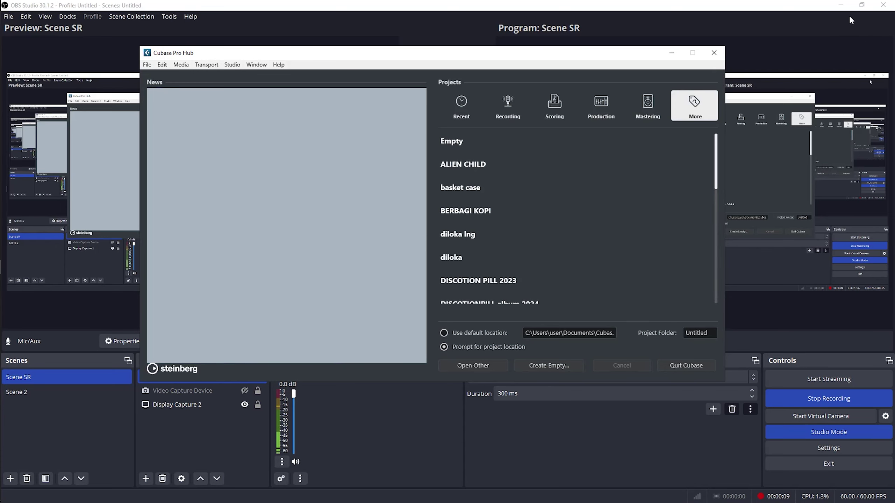
click(840, 4)
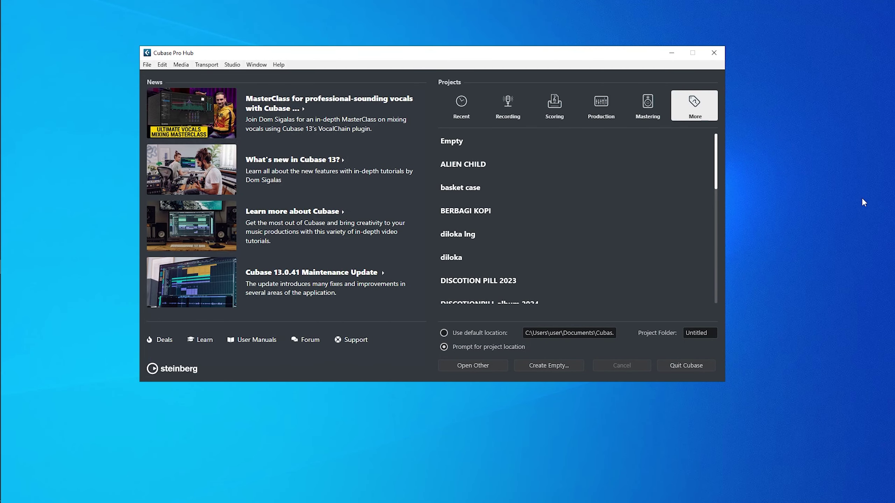
click(473, 115)
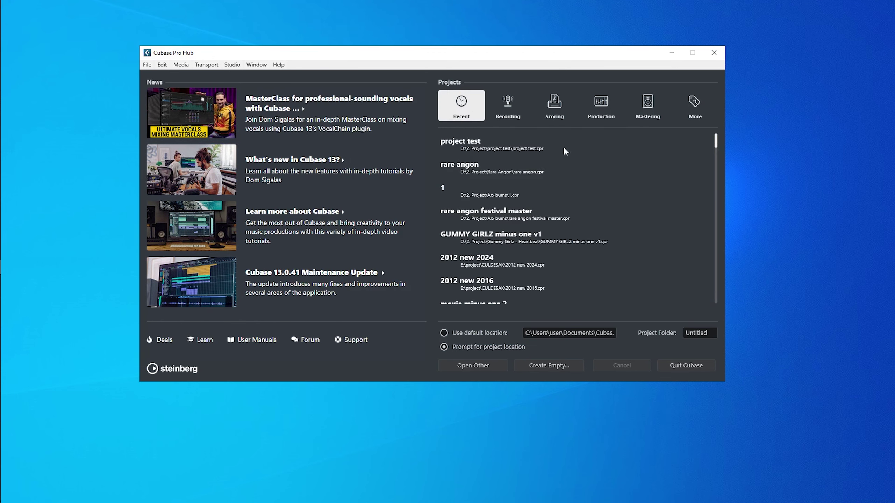
double_click(472, 147)
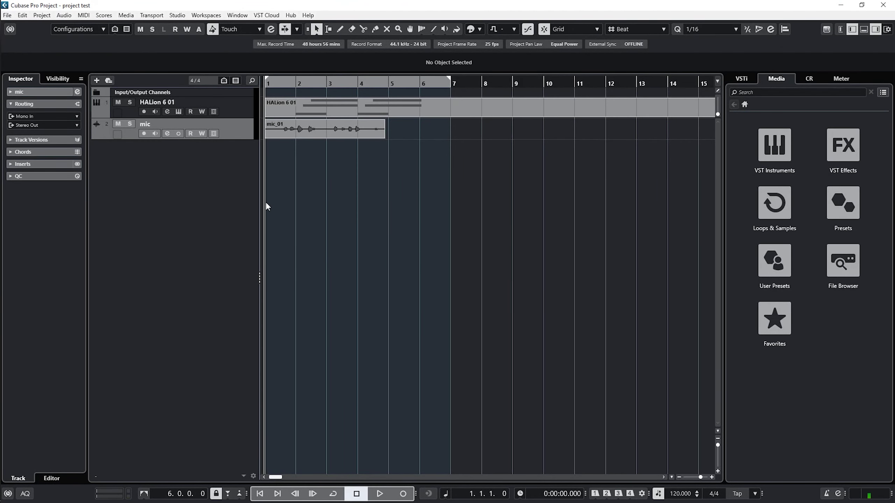
Step: Close the project, switch to File Explorer, and reopen project test.cpr from the project test folder in 2. Project on drive D
click(7, 15)
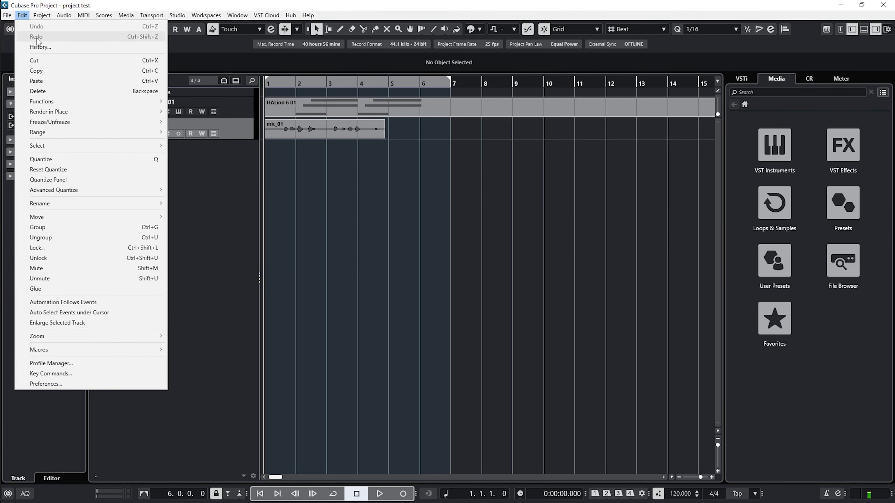
click(25, 71)
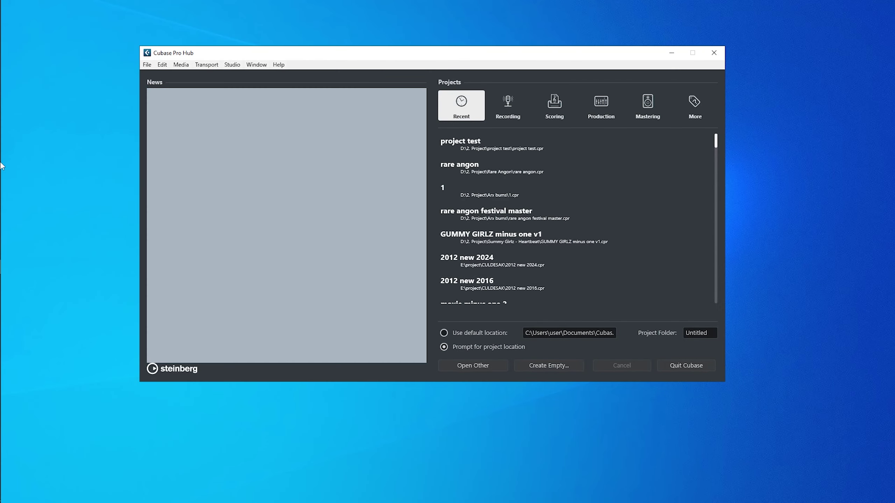
click(22, 98)
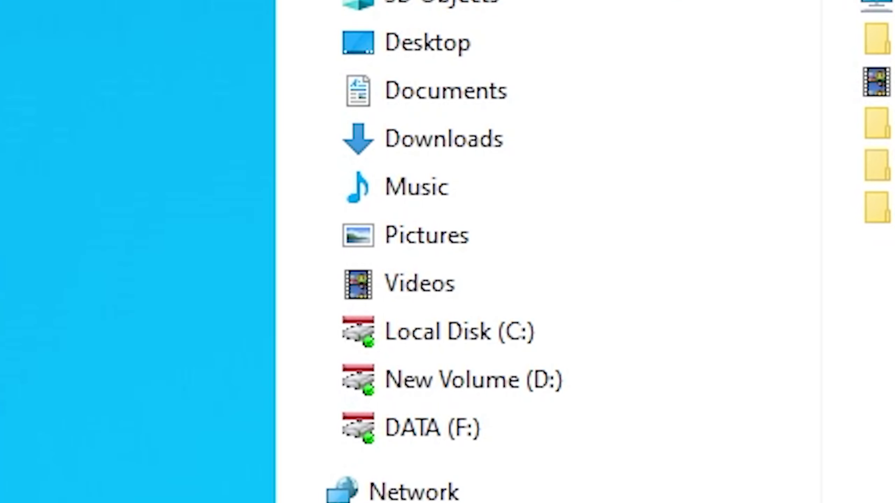
click(549, 383)
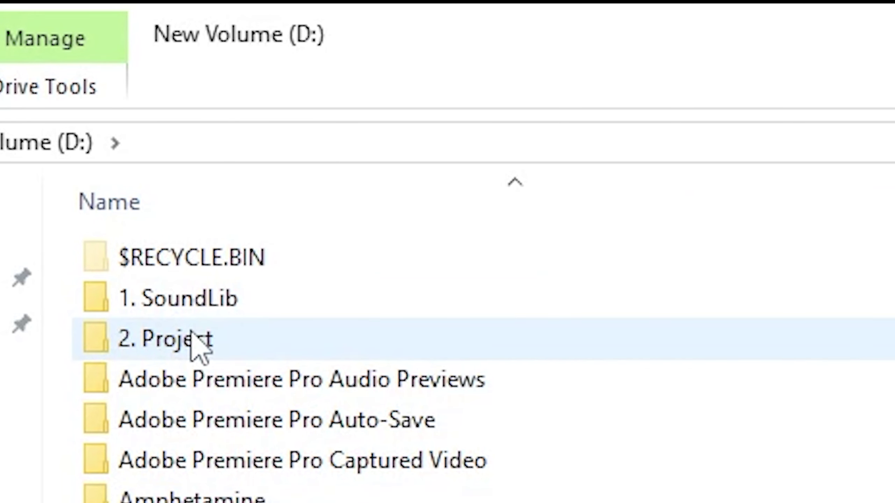
double_click(192, 340)
click(172, 267)
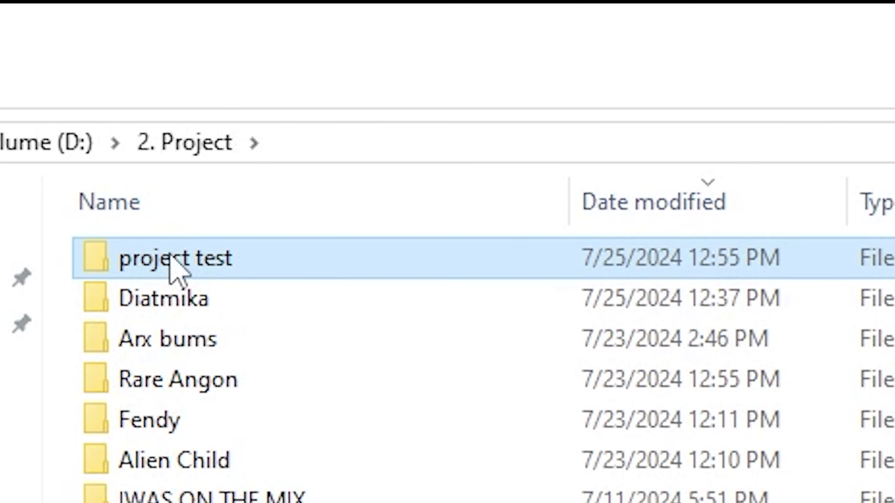
double_click(173, 268)
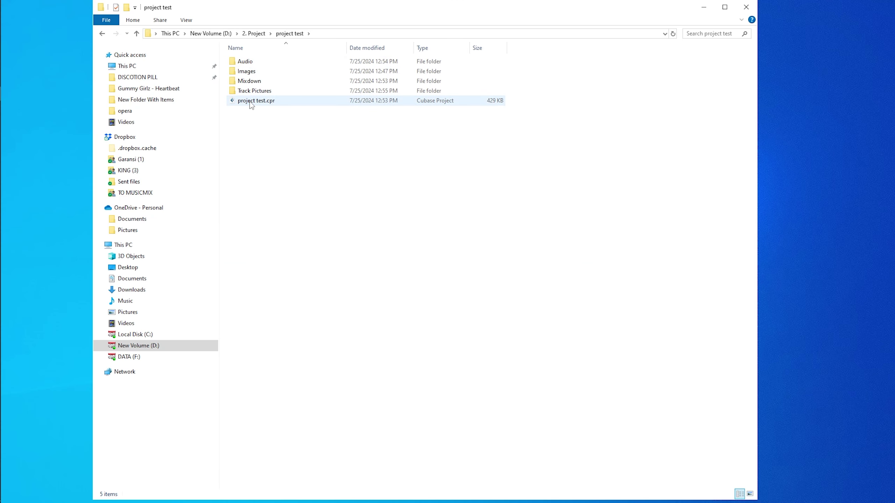
double_click(252, 101)
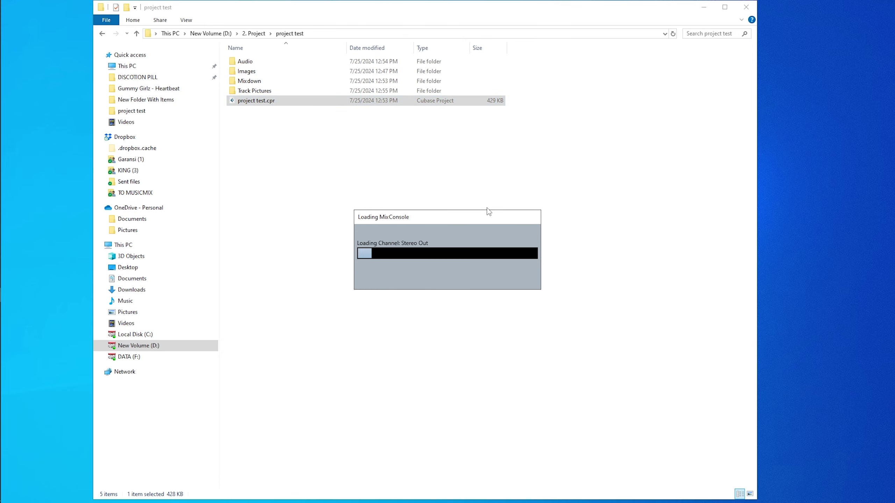
Step: Dismiss the File Explorer window and close the reopened project test window
click(693, 9)
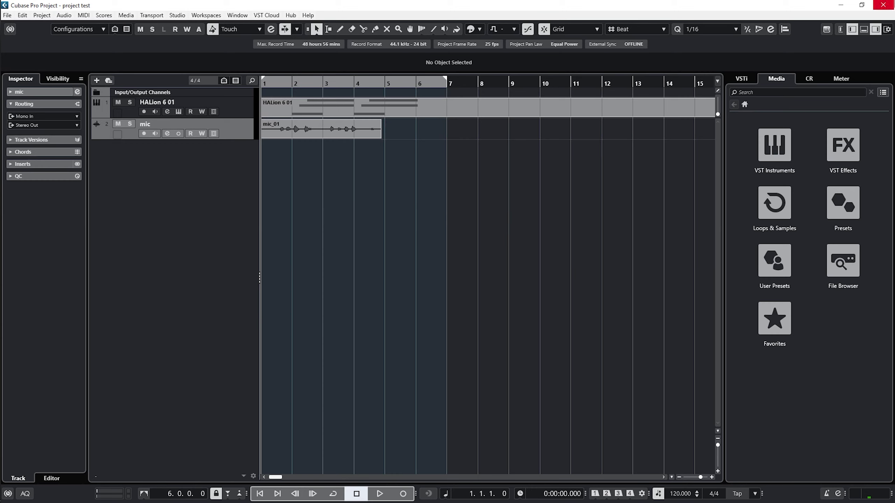
click(883, 5)
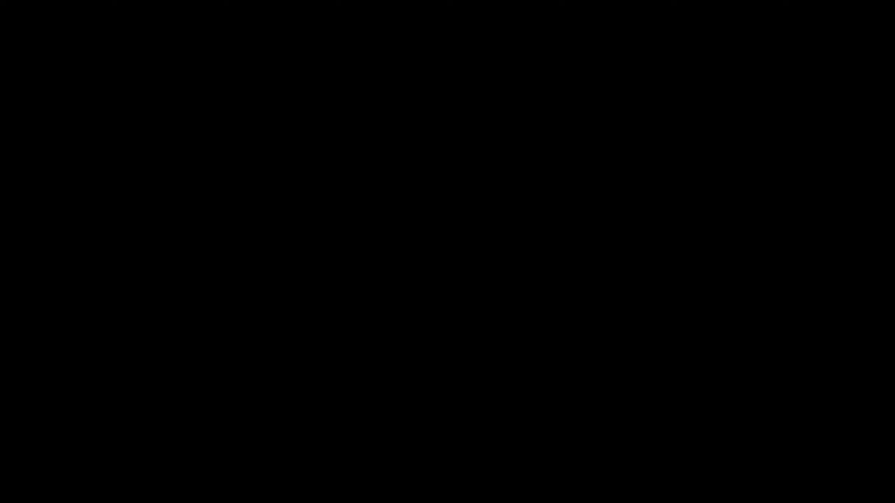